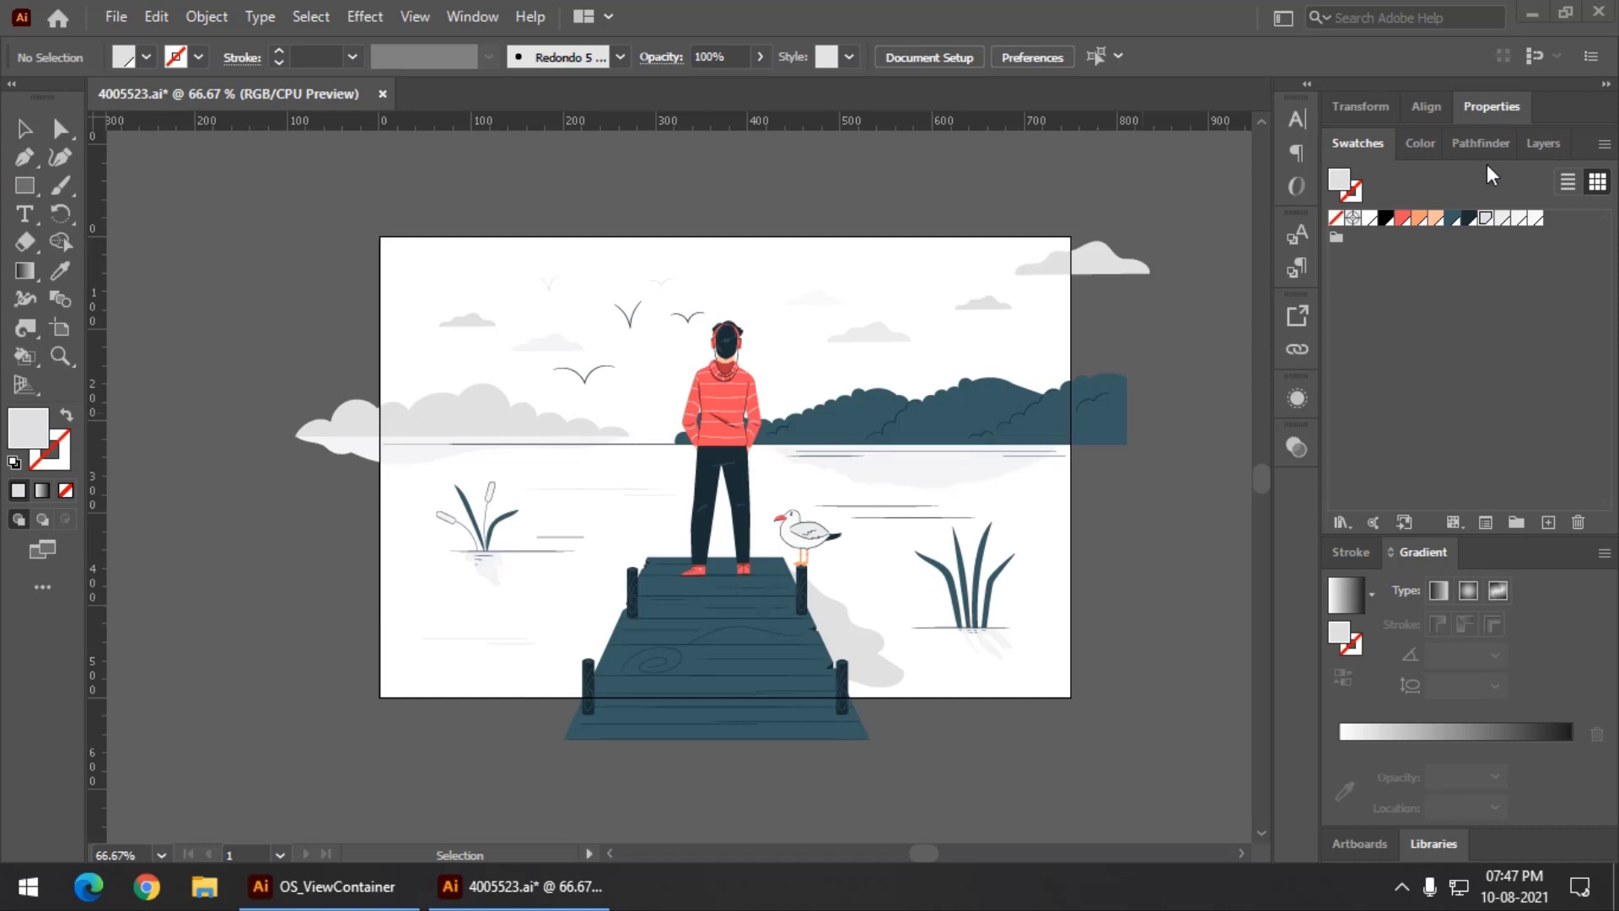
Step: Add a new layer, move it to the top of the Layers panel, and name it 'Main Layer'
click(1536, 143)
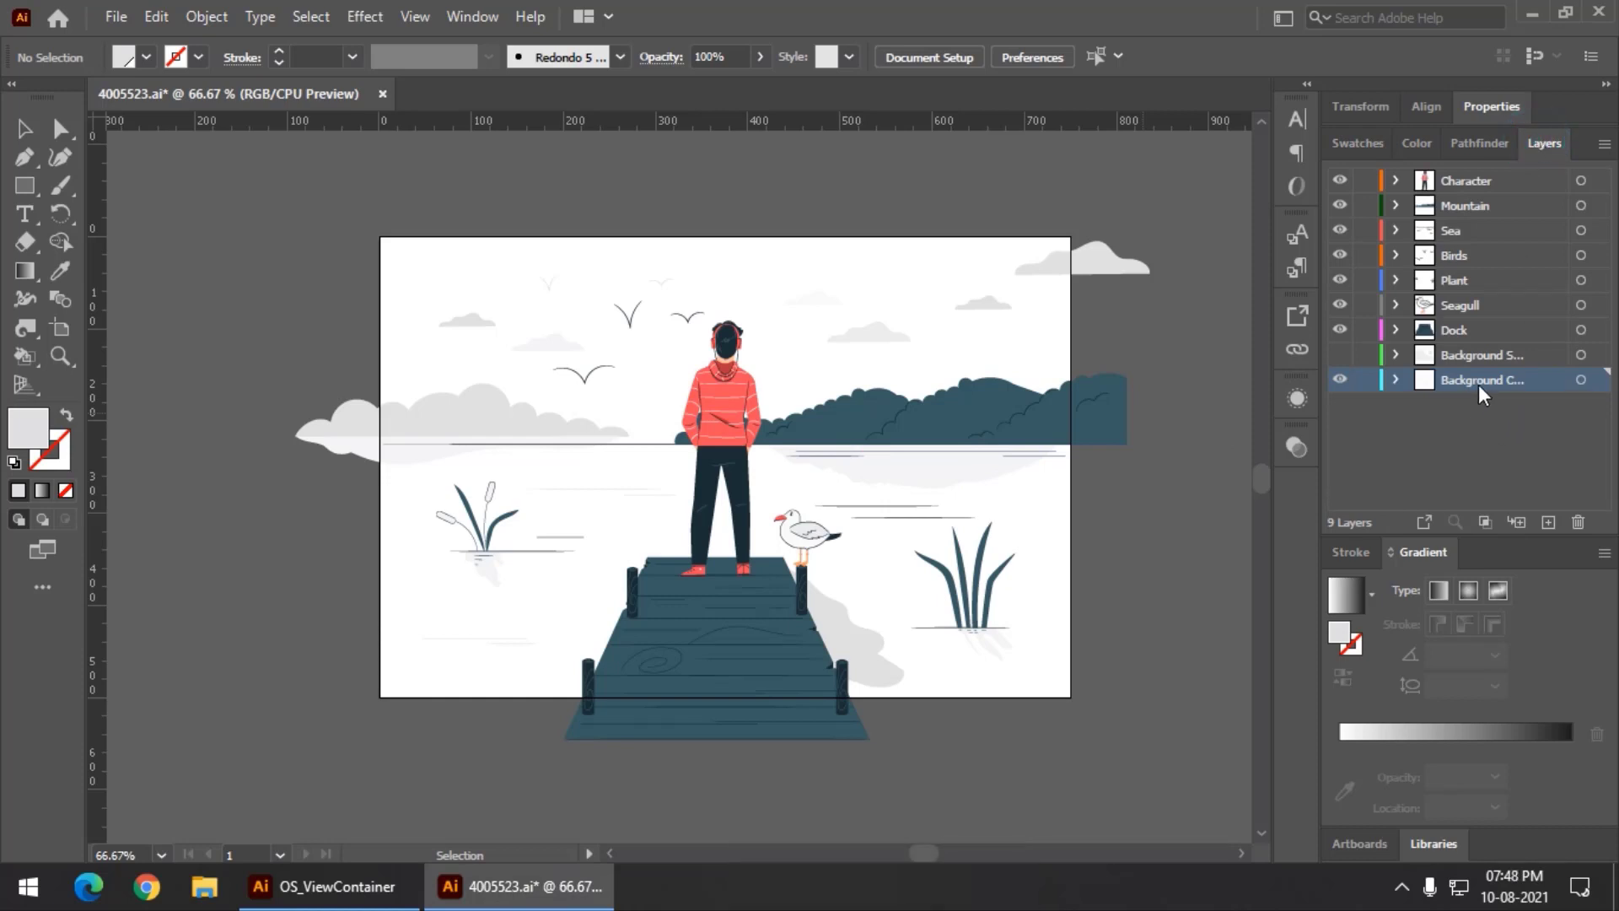
click(1496, 411)
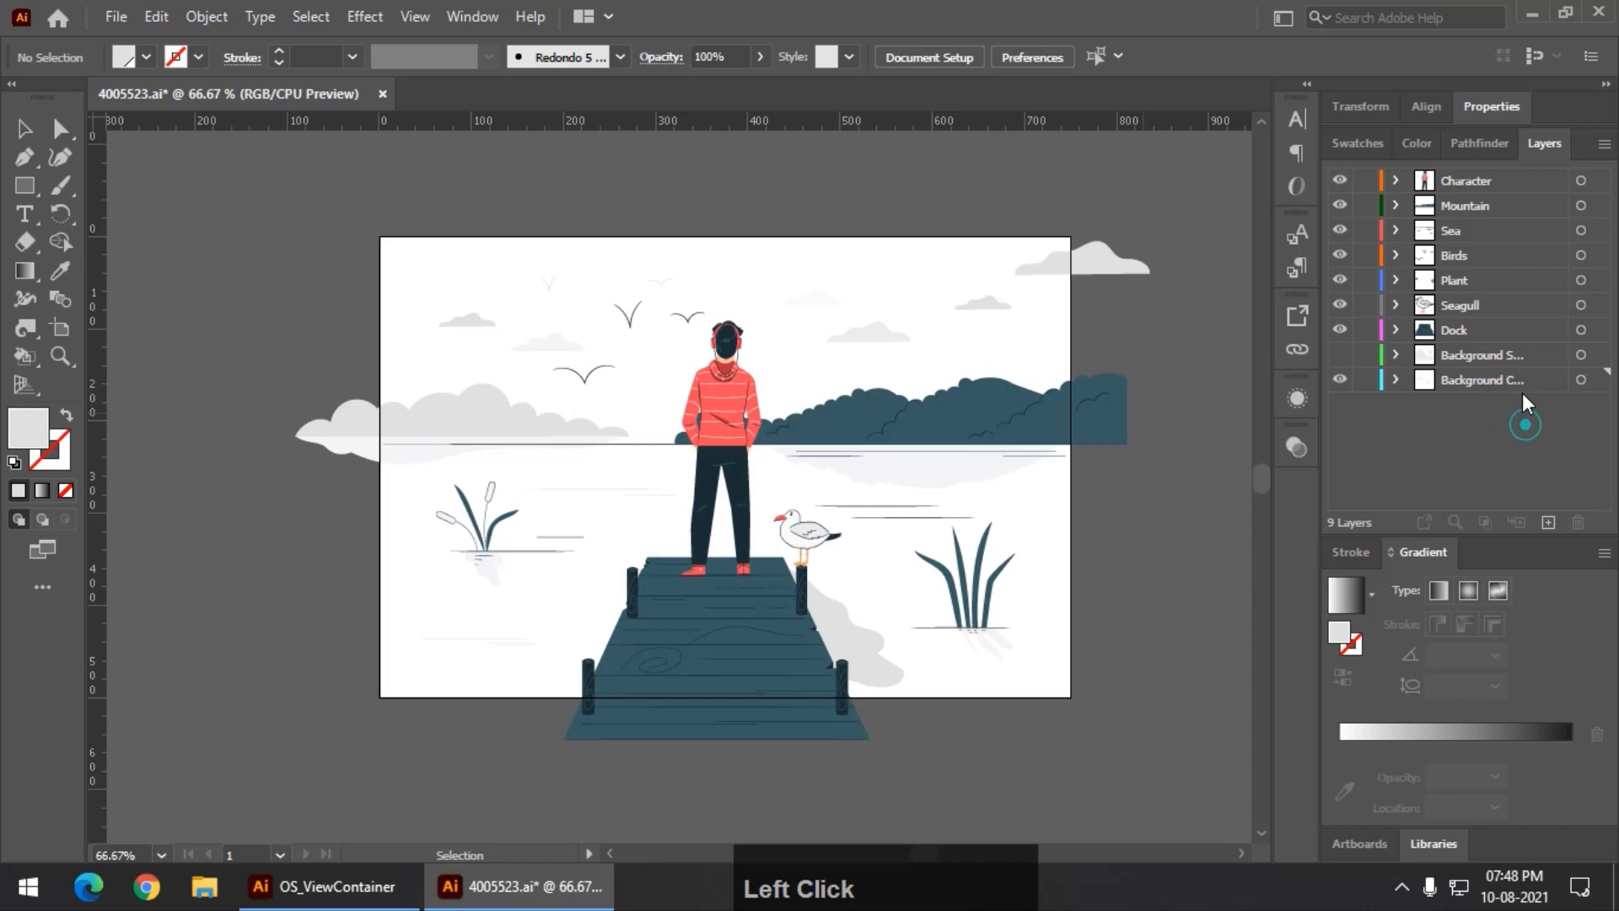
click(1521, 386)
click(1548, 521)
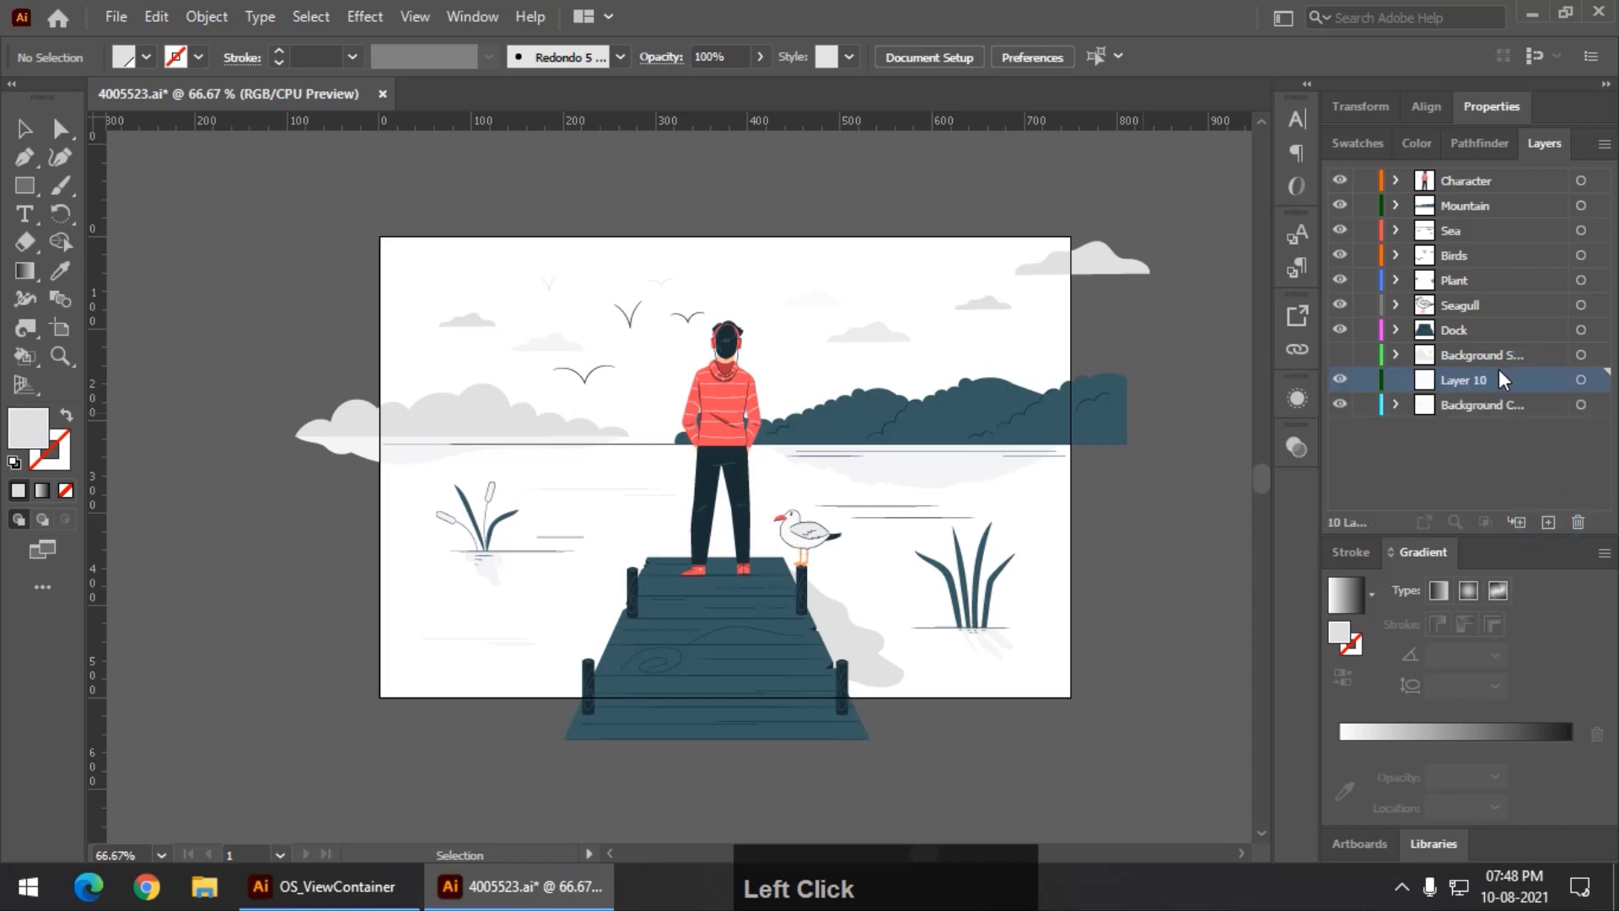
drag(1499, 380, 1509, 181)
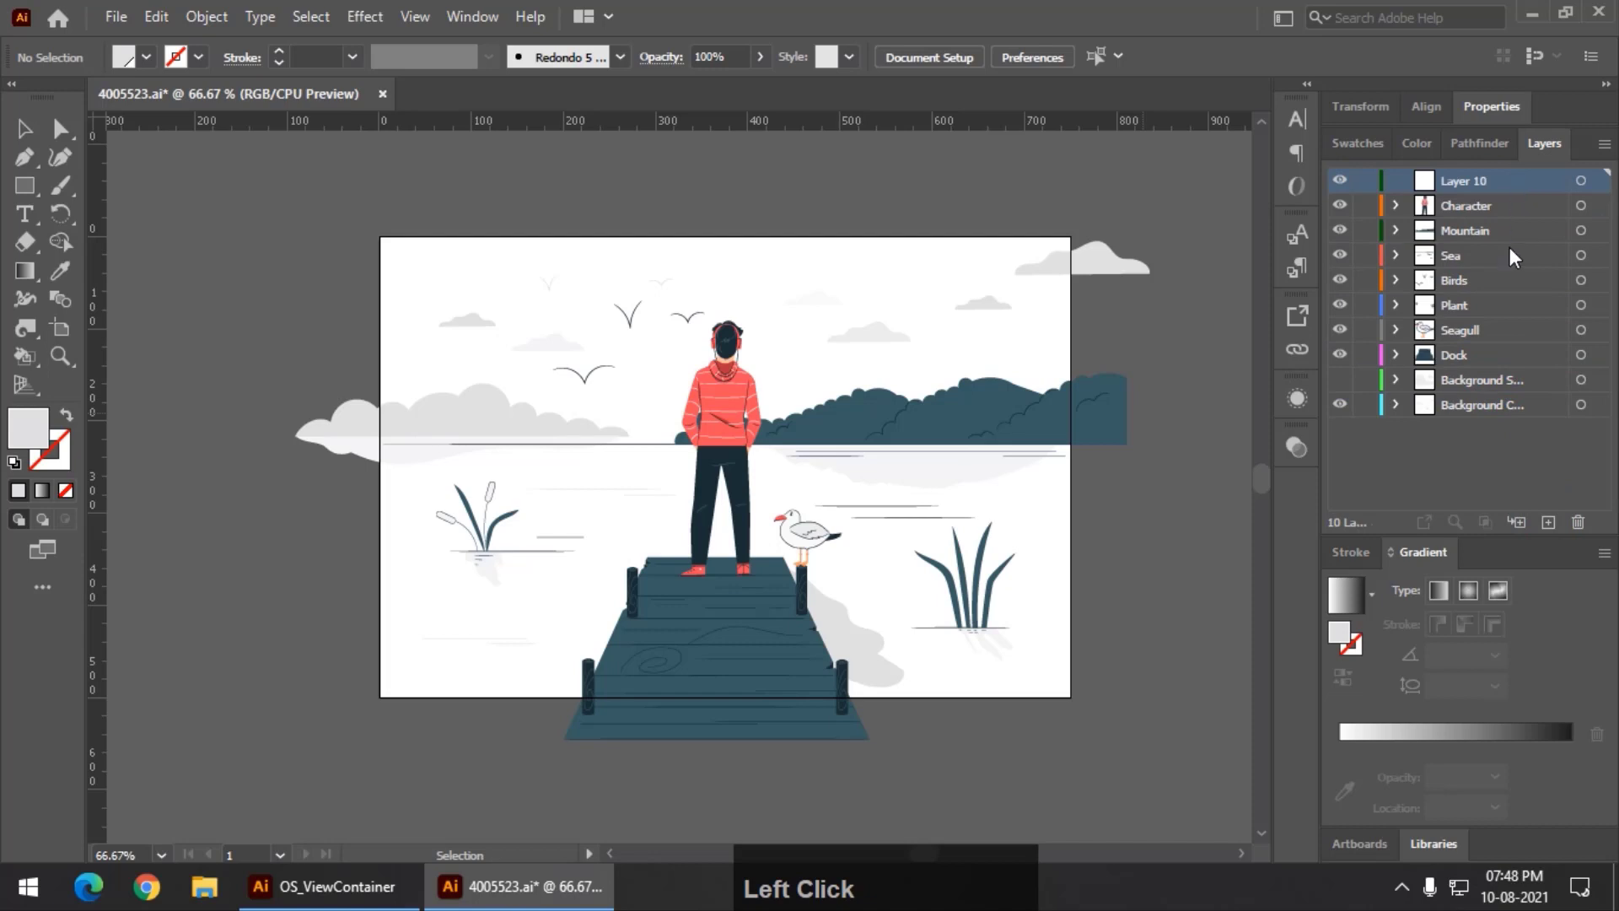
double_click(1484, 180)
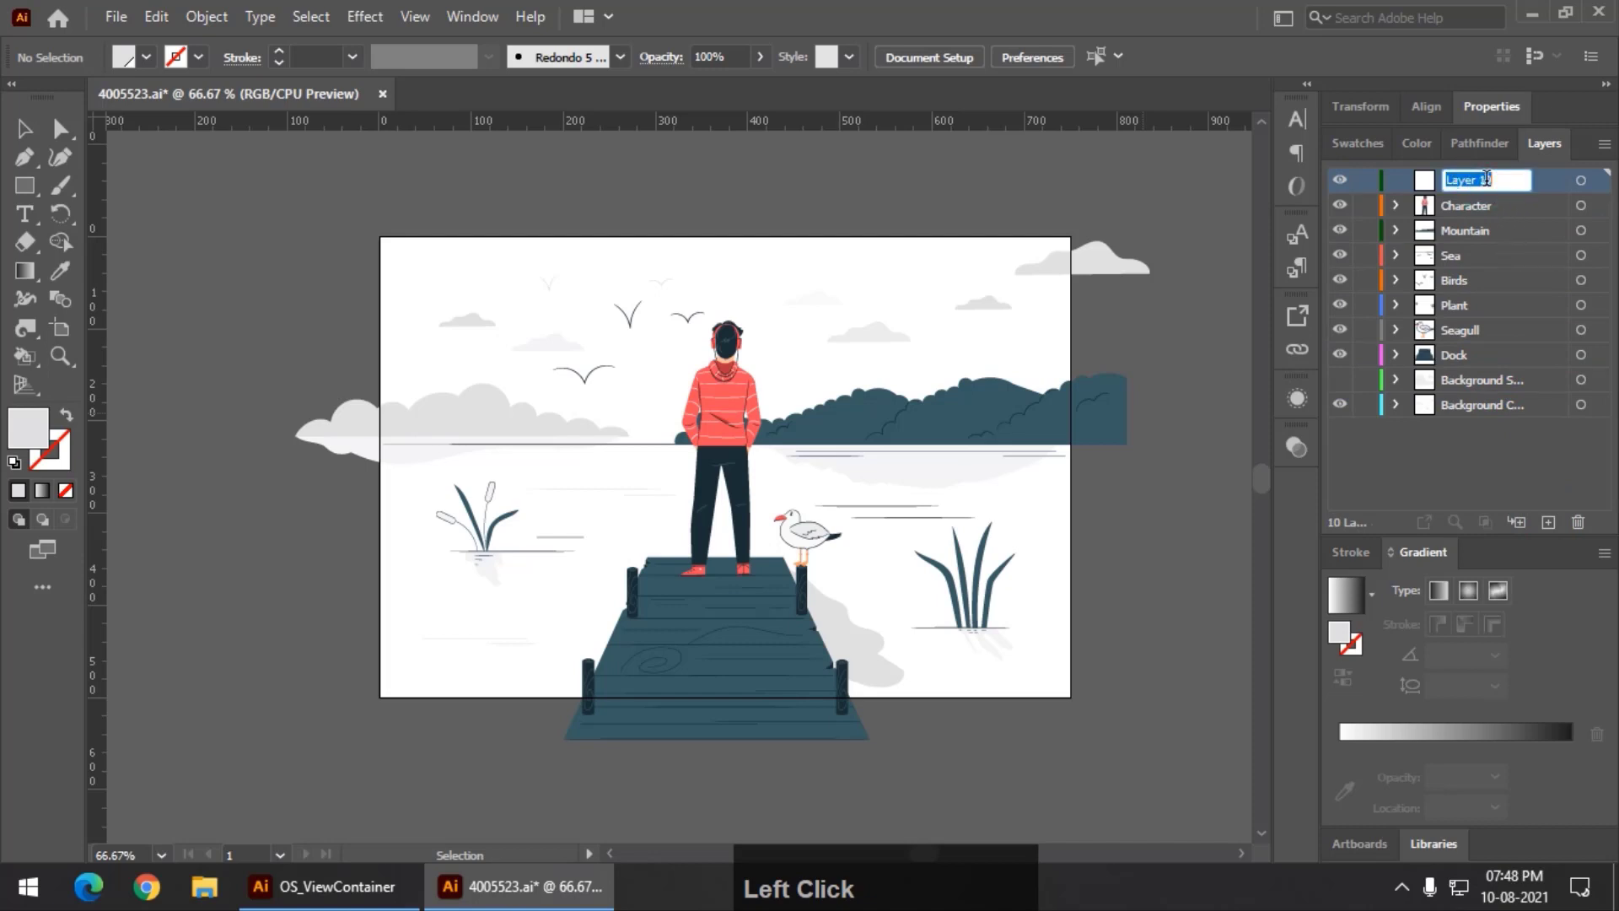
text(Main Layer)
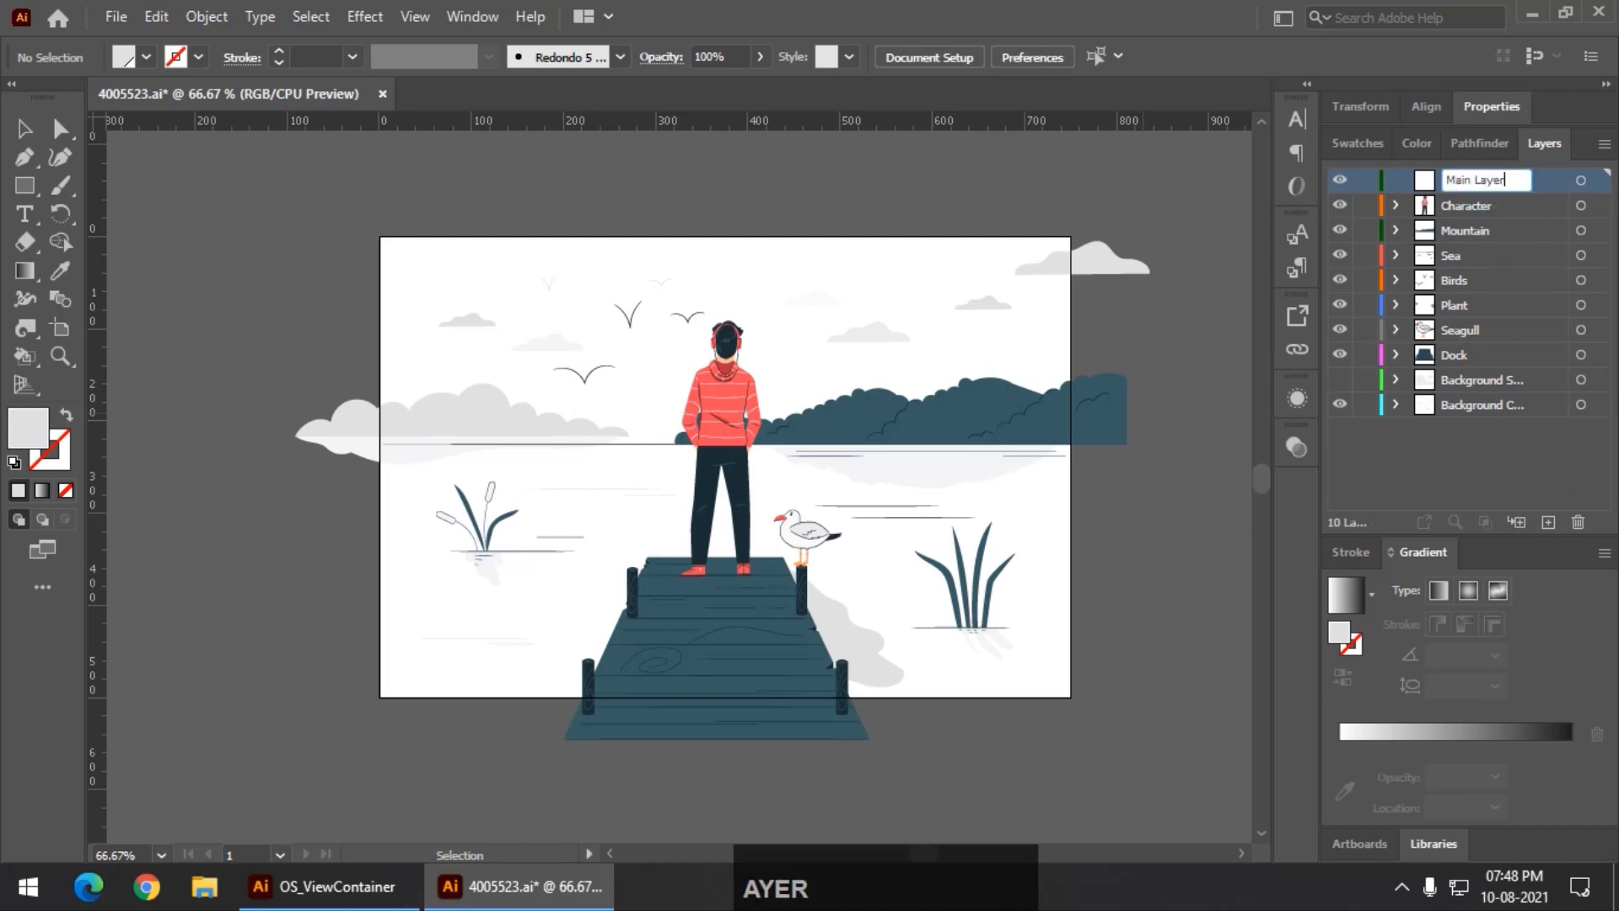
key(Return)
Step: Nest all nine original layers, Character through the background, inside Main Layer
click(1536, 206)
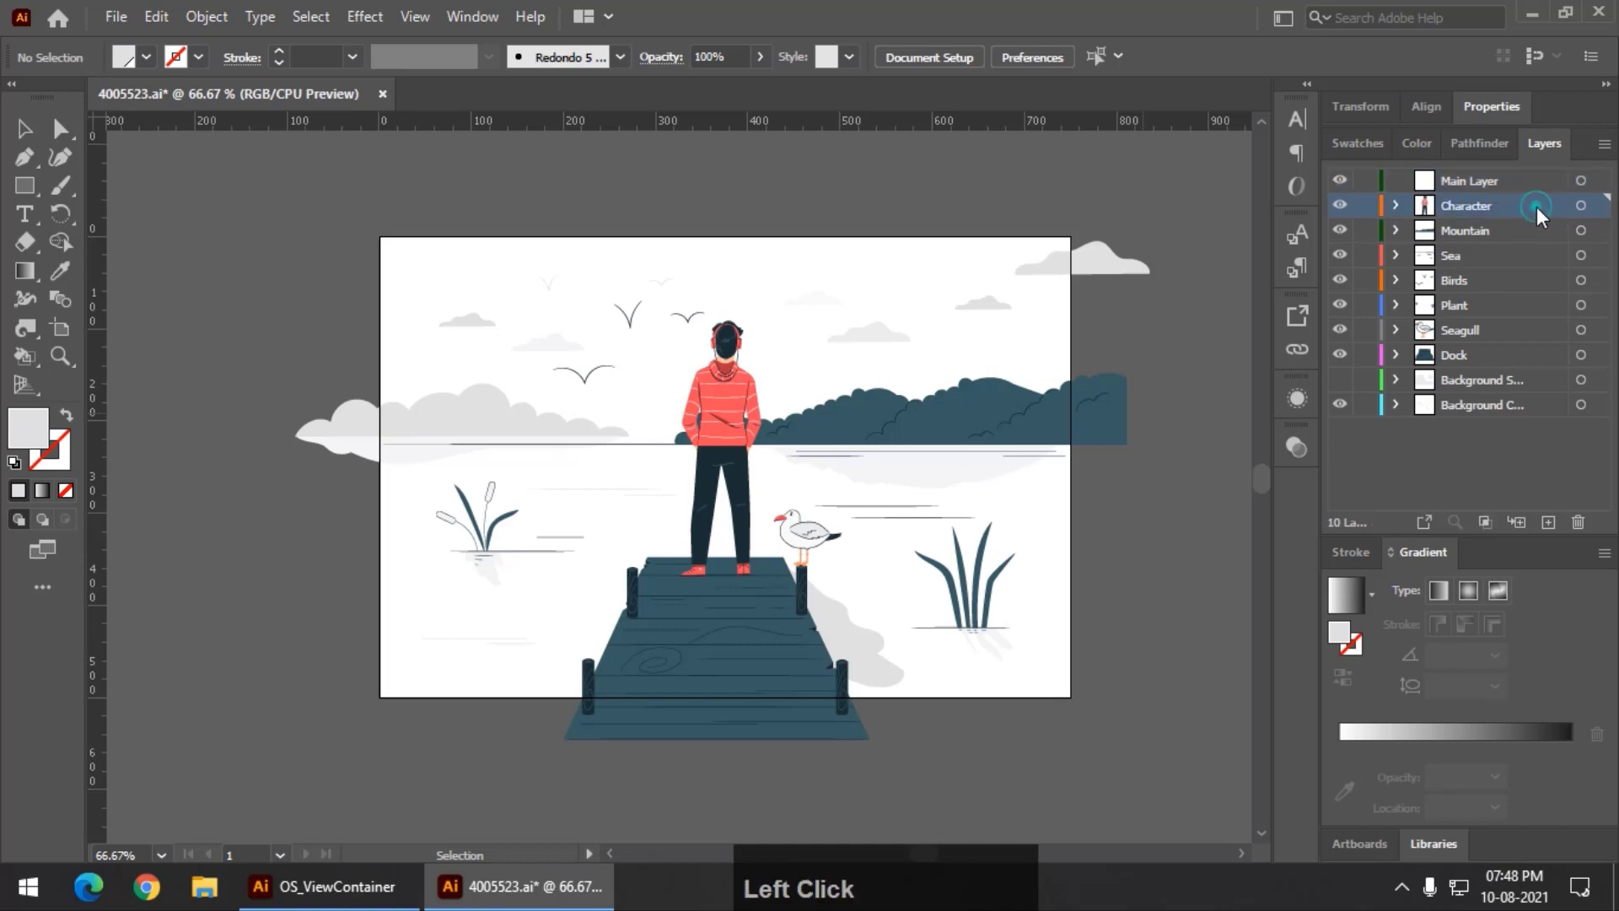
shift+click(1515, 400)
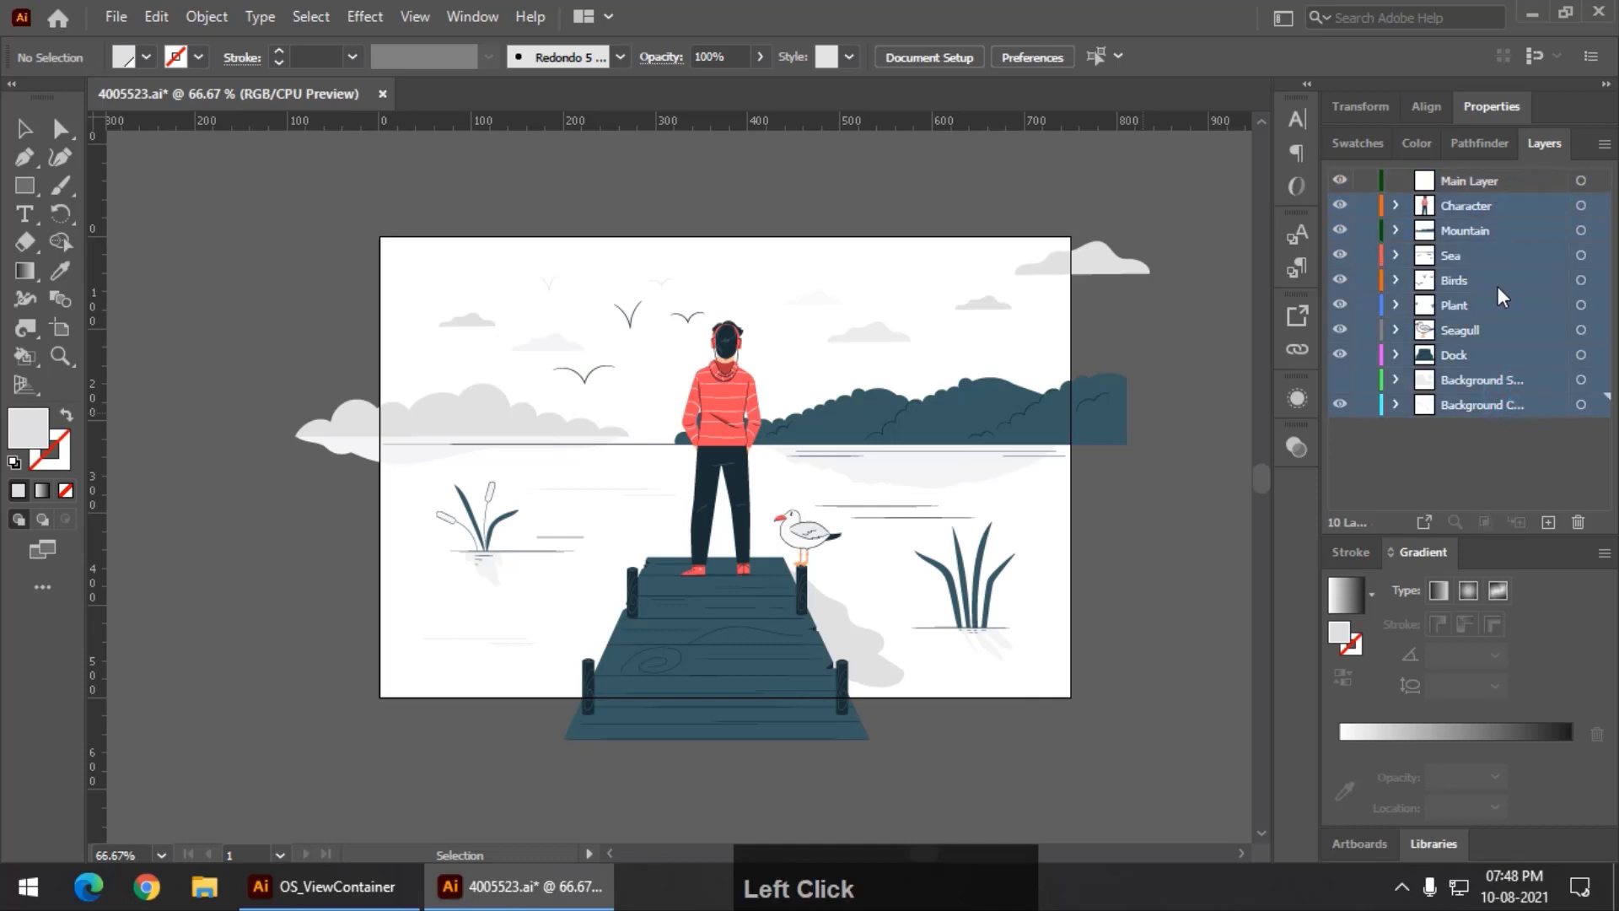
drag(1484, 202, 1499, 177)
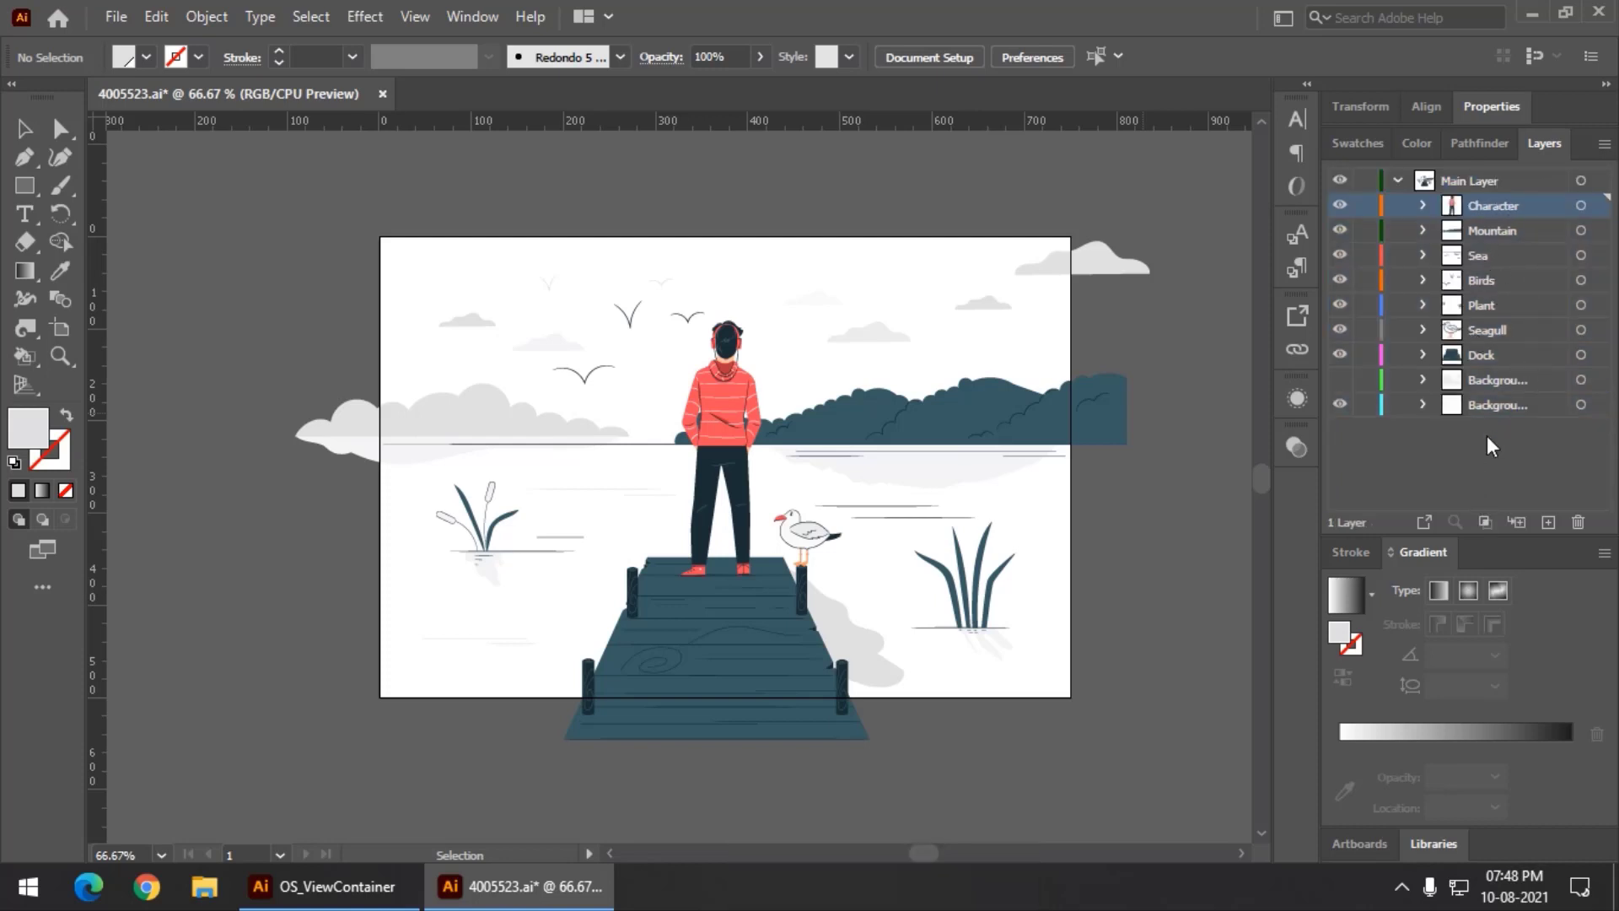
Step: Draw a rectangle covering the whole artboard on Main Layer
click(1484, 181)
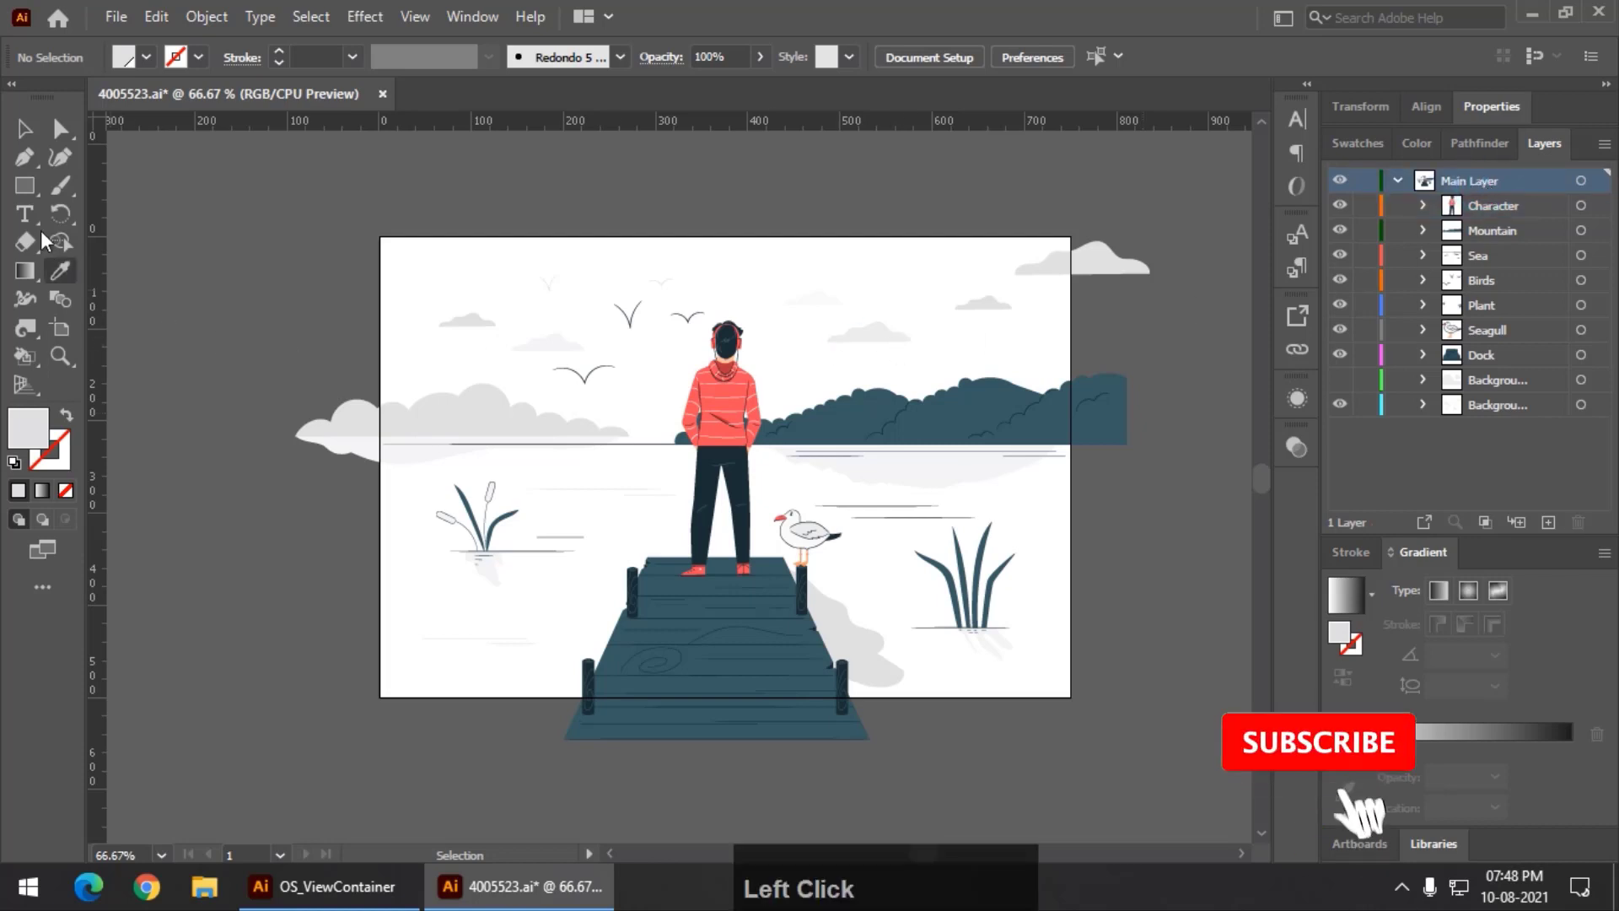
click(24, 185)
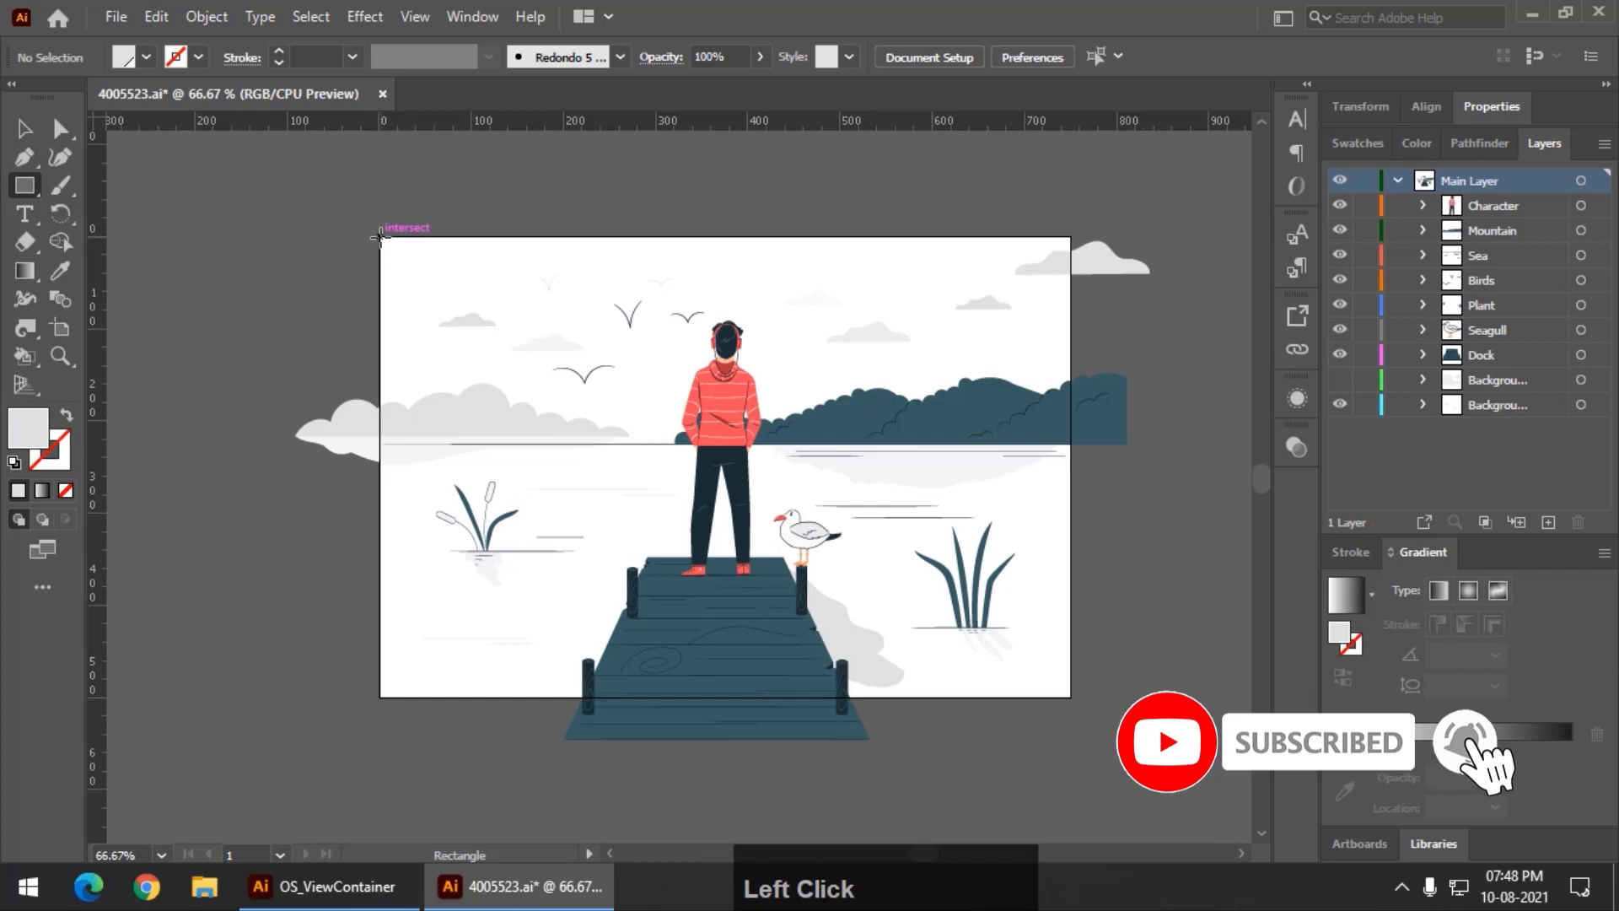
drag(380, 238, 1071, 696)
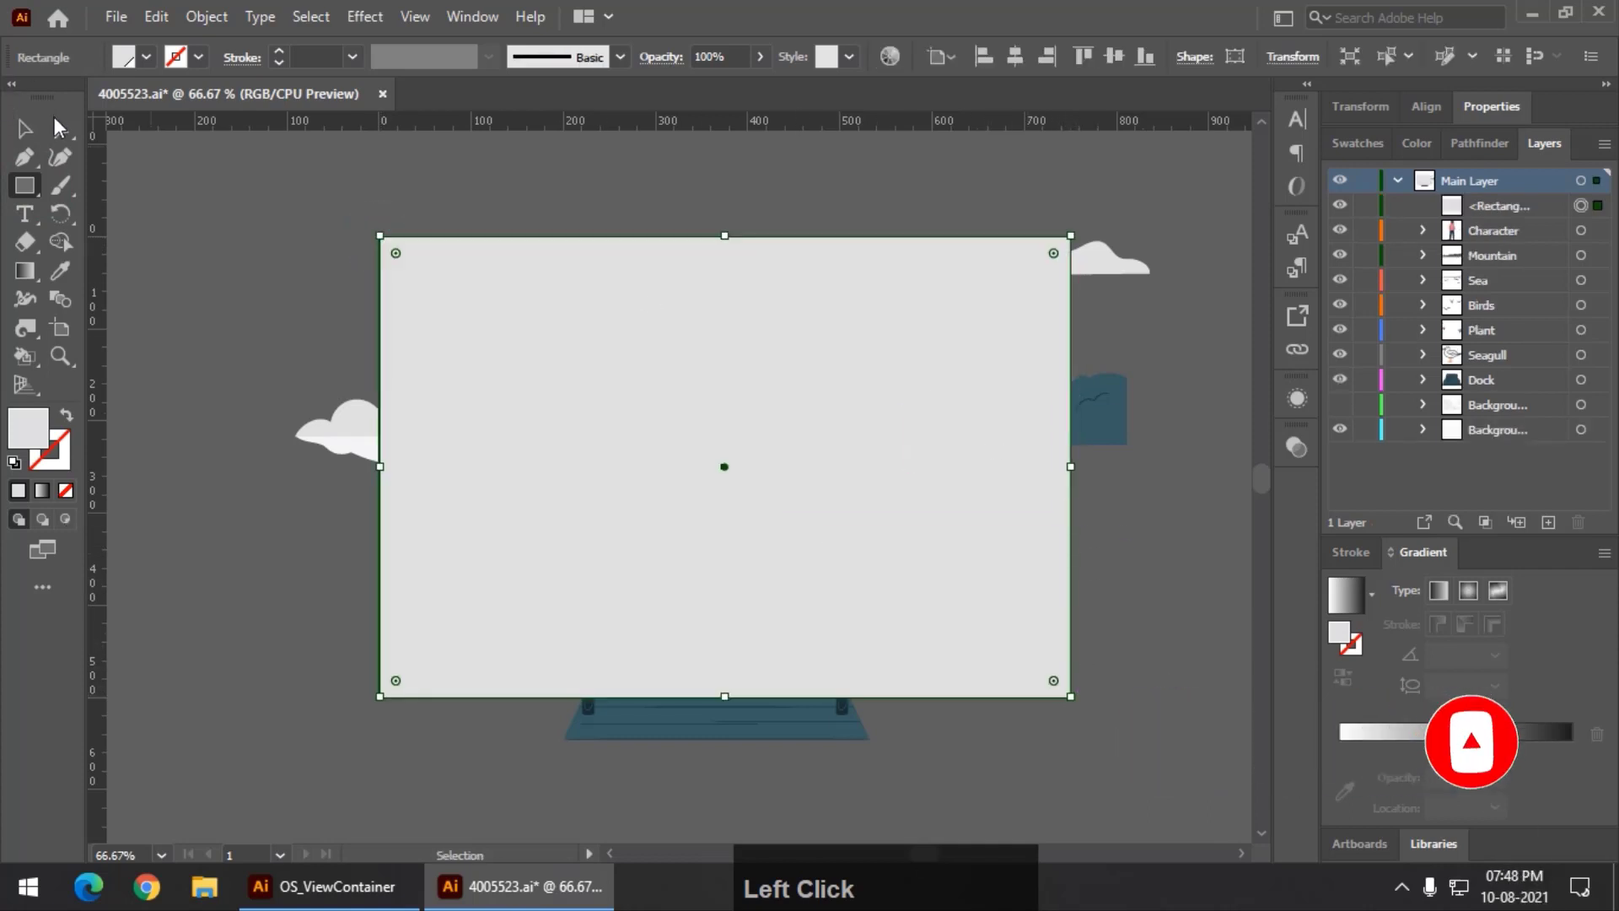
Step: Select all artwork with the rectangle, make a clipping mask, and expand the Clip Group
click(23, 127)
click(213, 174)
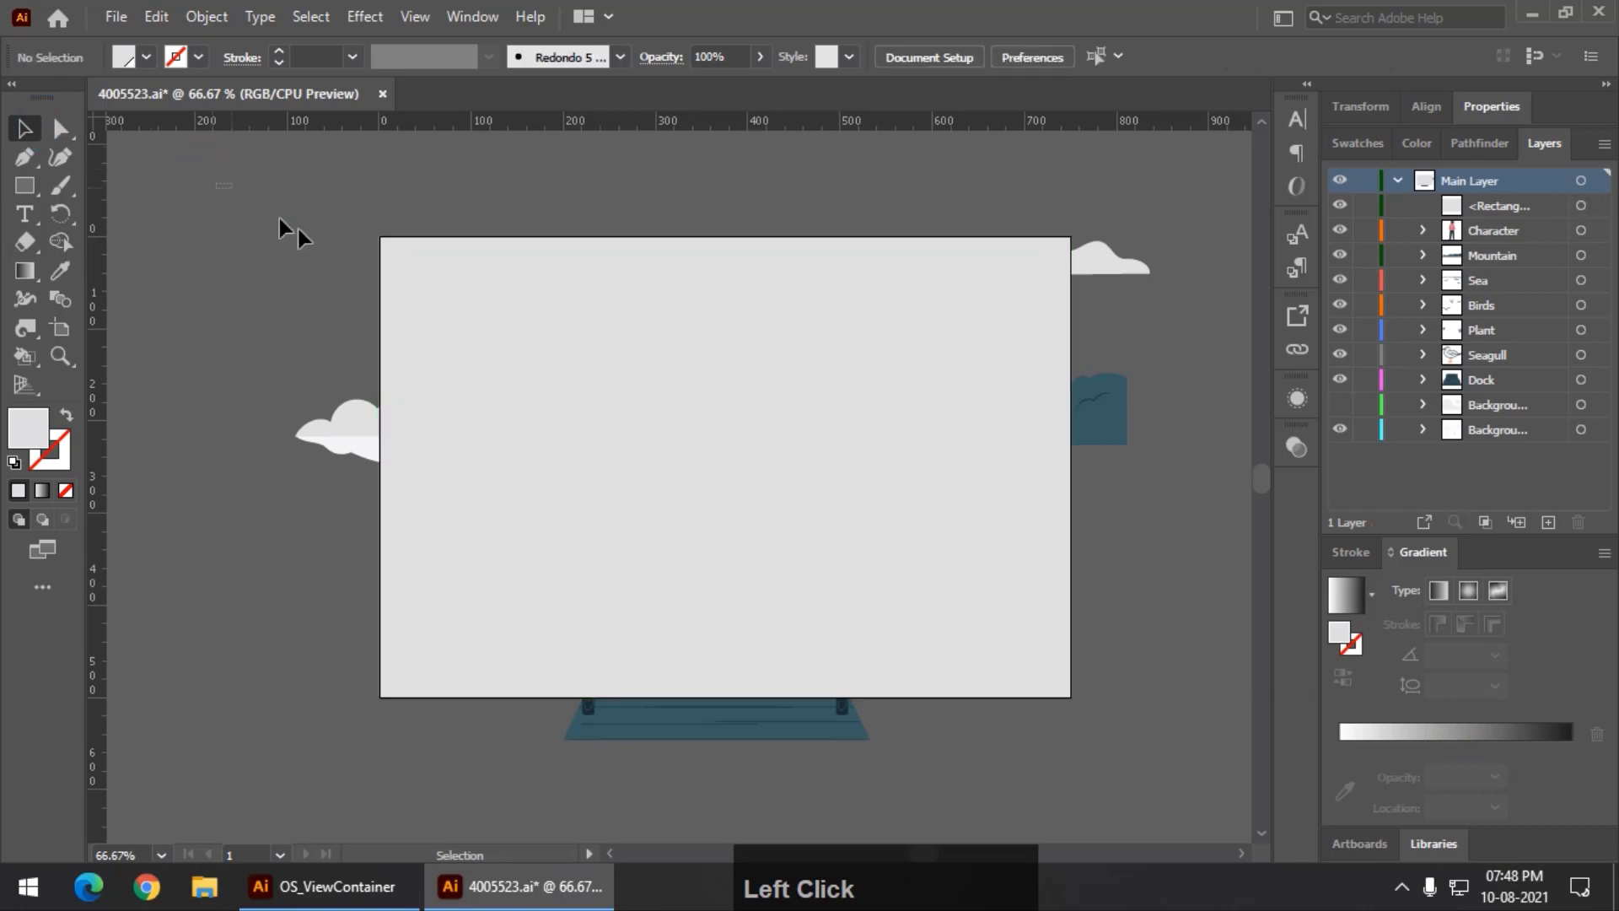
drag(217, 182, 1202, 774)
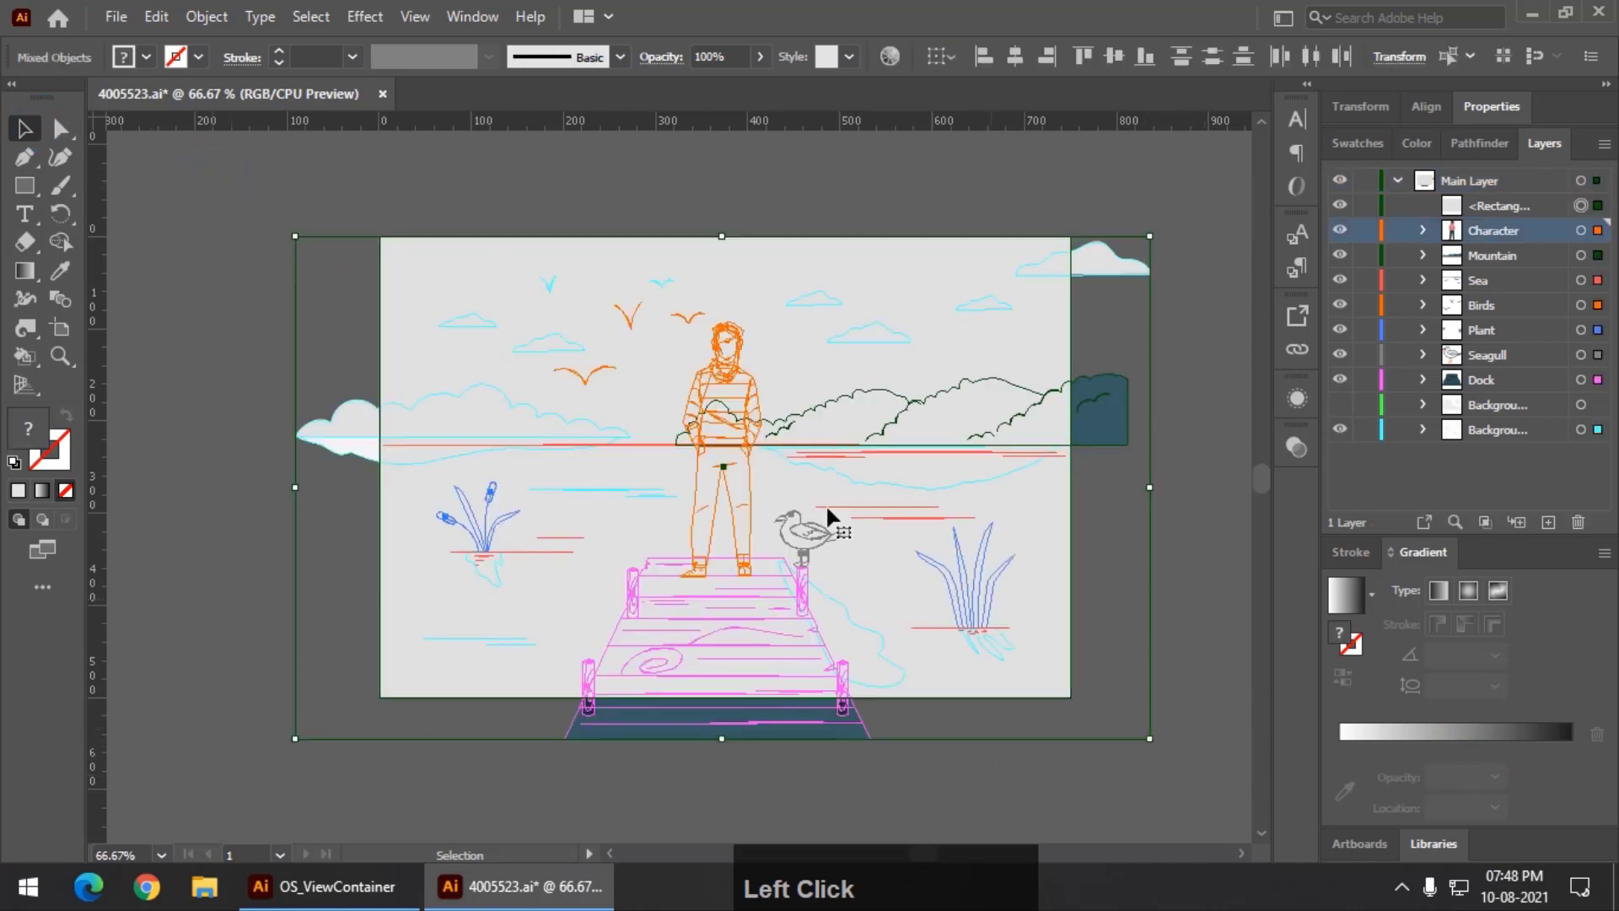
right_click(569, 362)
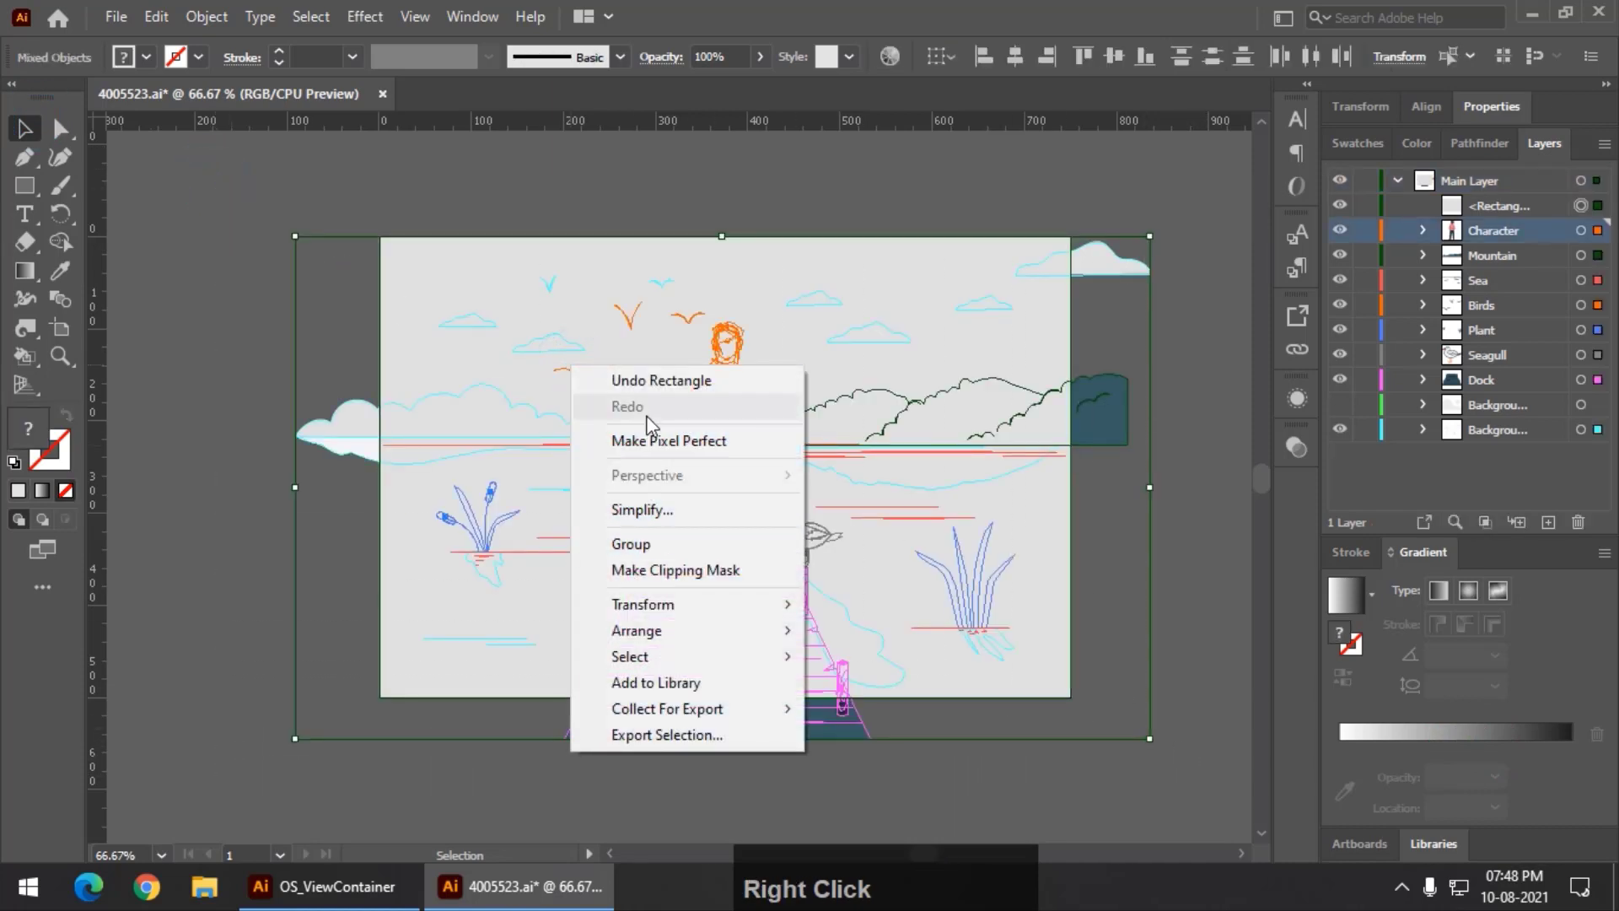
click(672, 571)
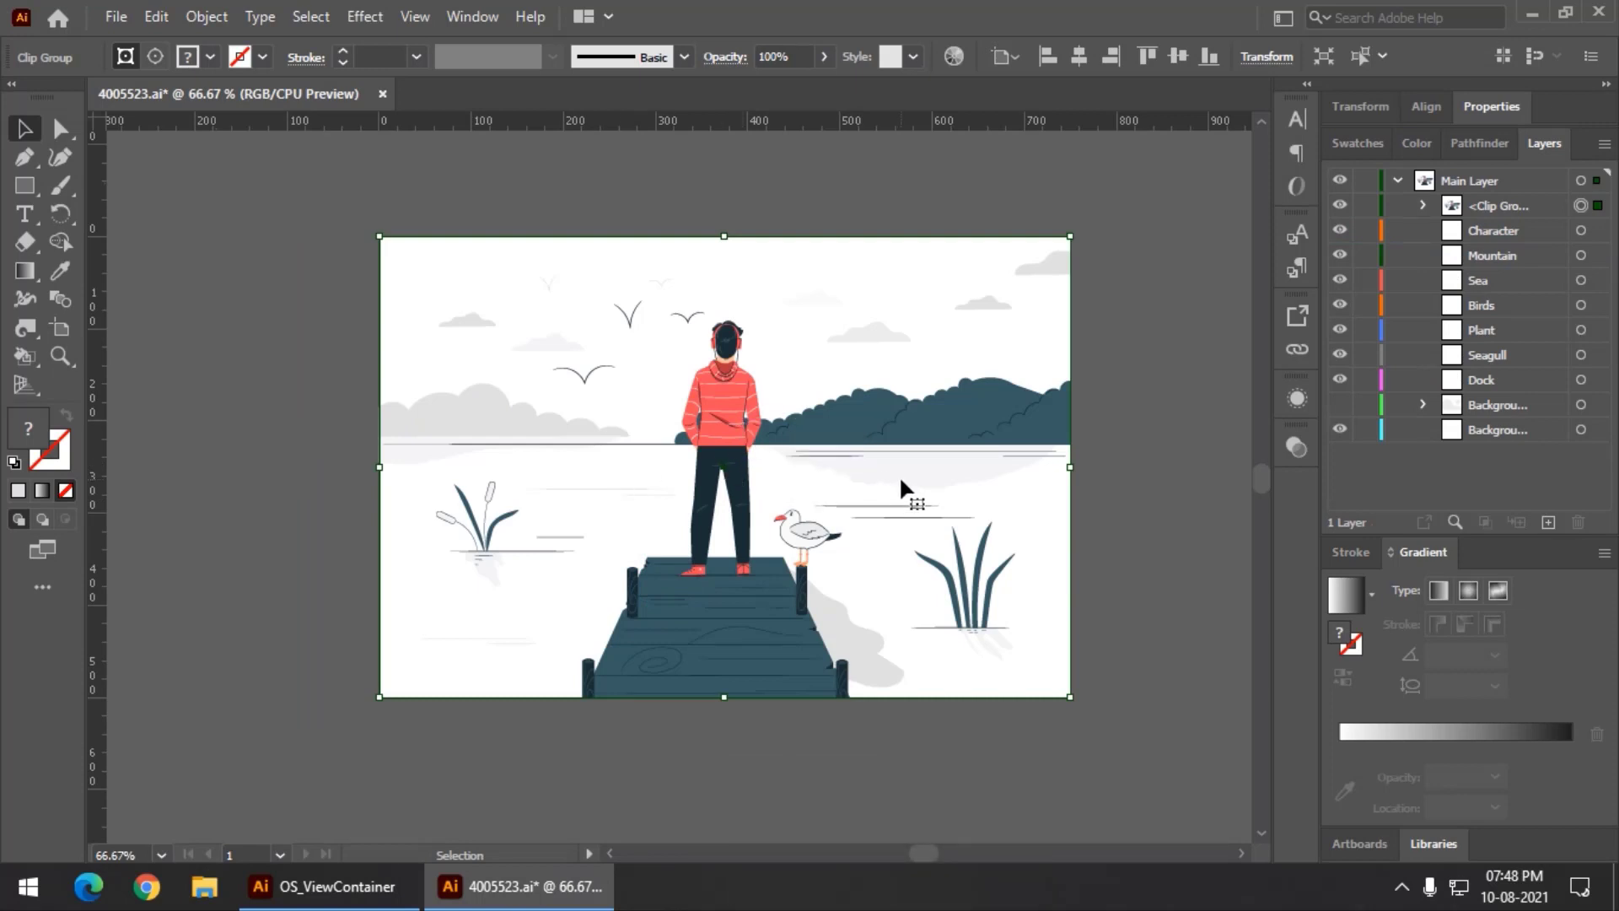
click(1421, 205)
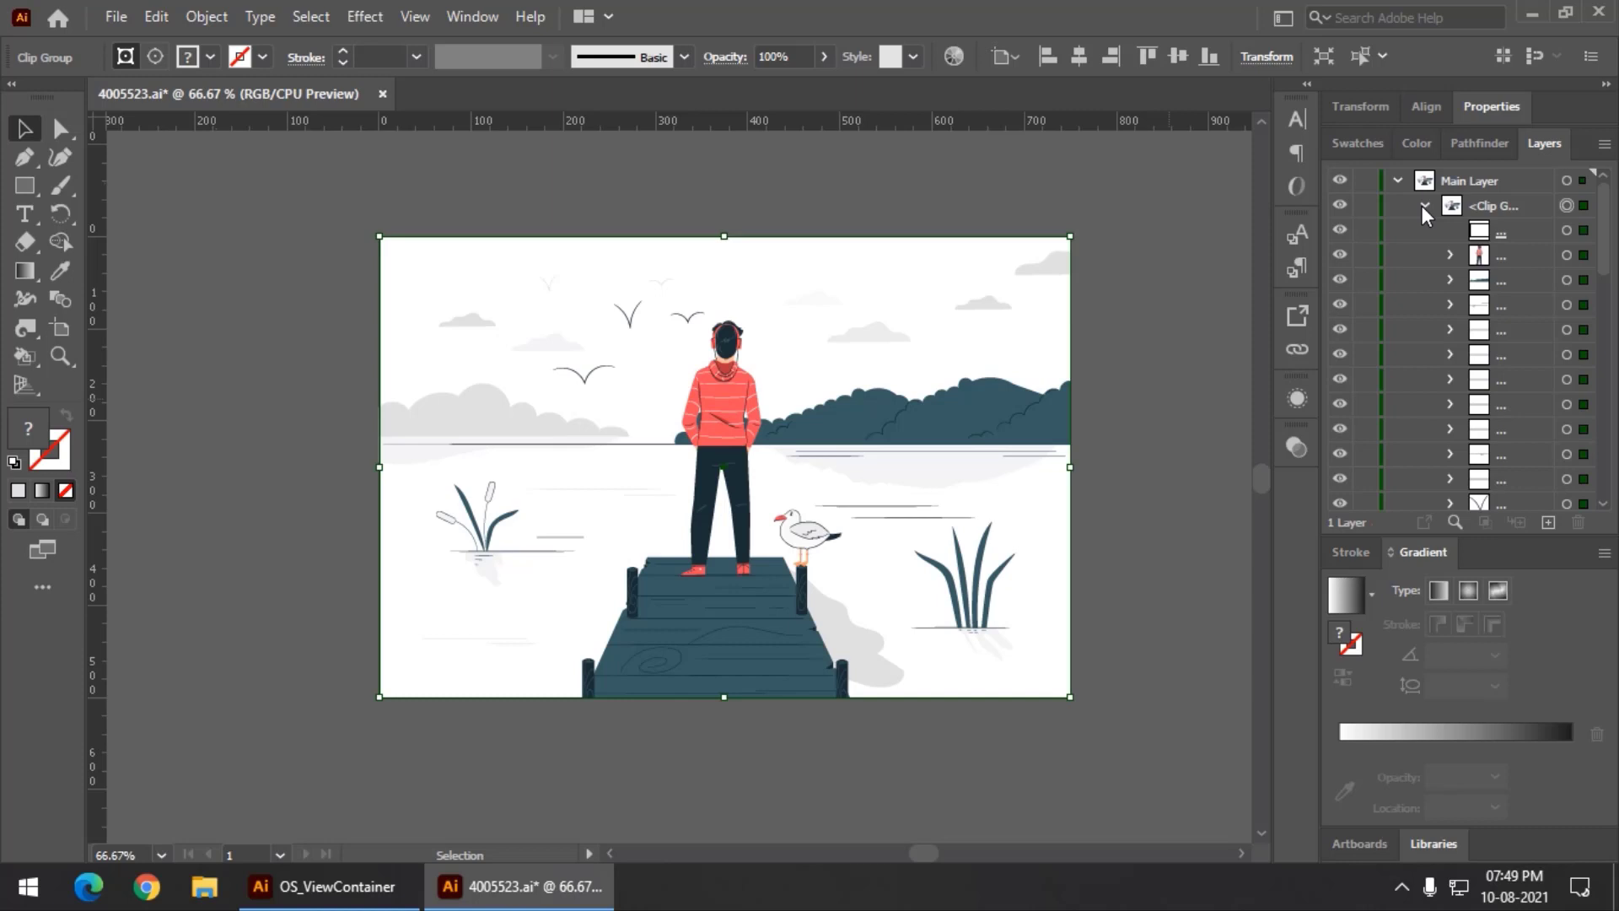
click(1422, 206)
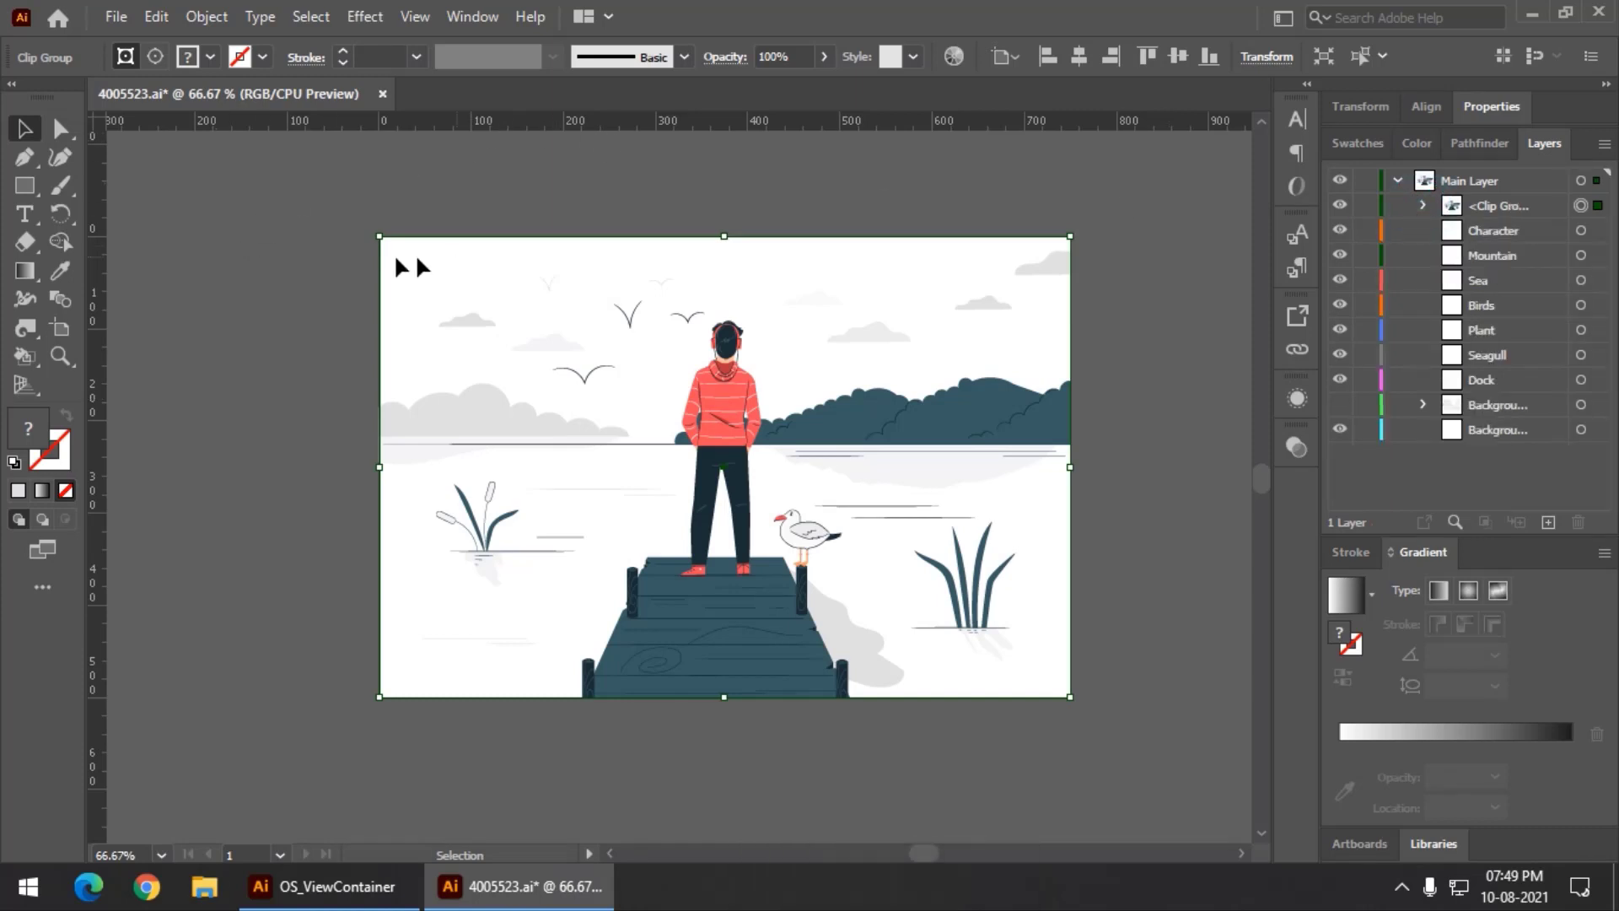
click(25, 185)
drag(228, 200, 522, 417)
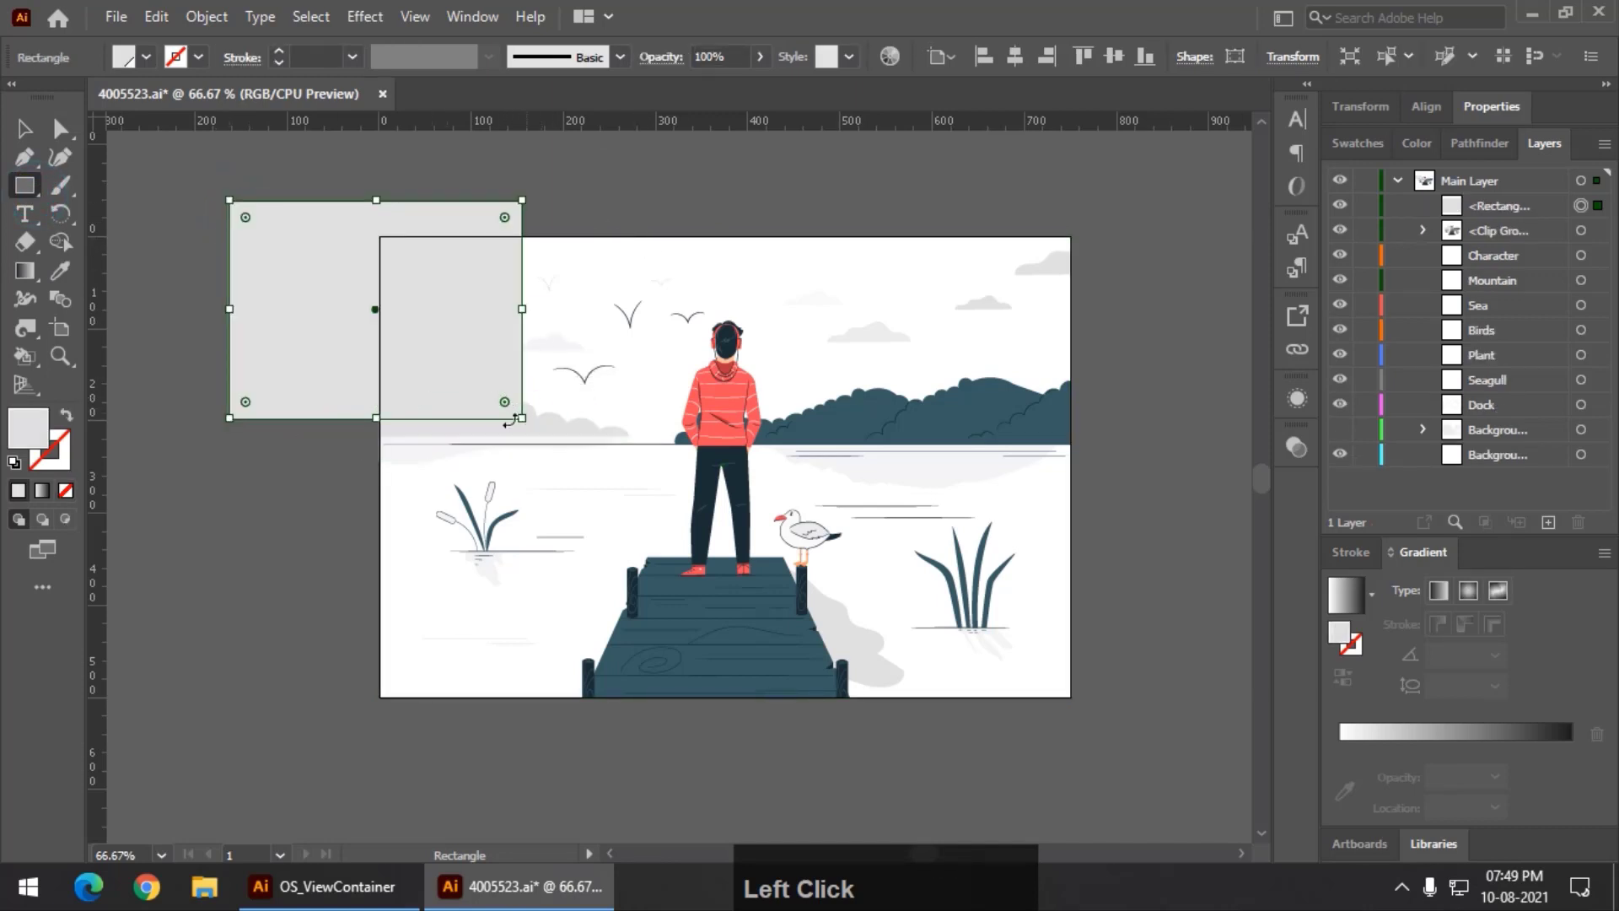
click(26, 129)
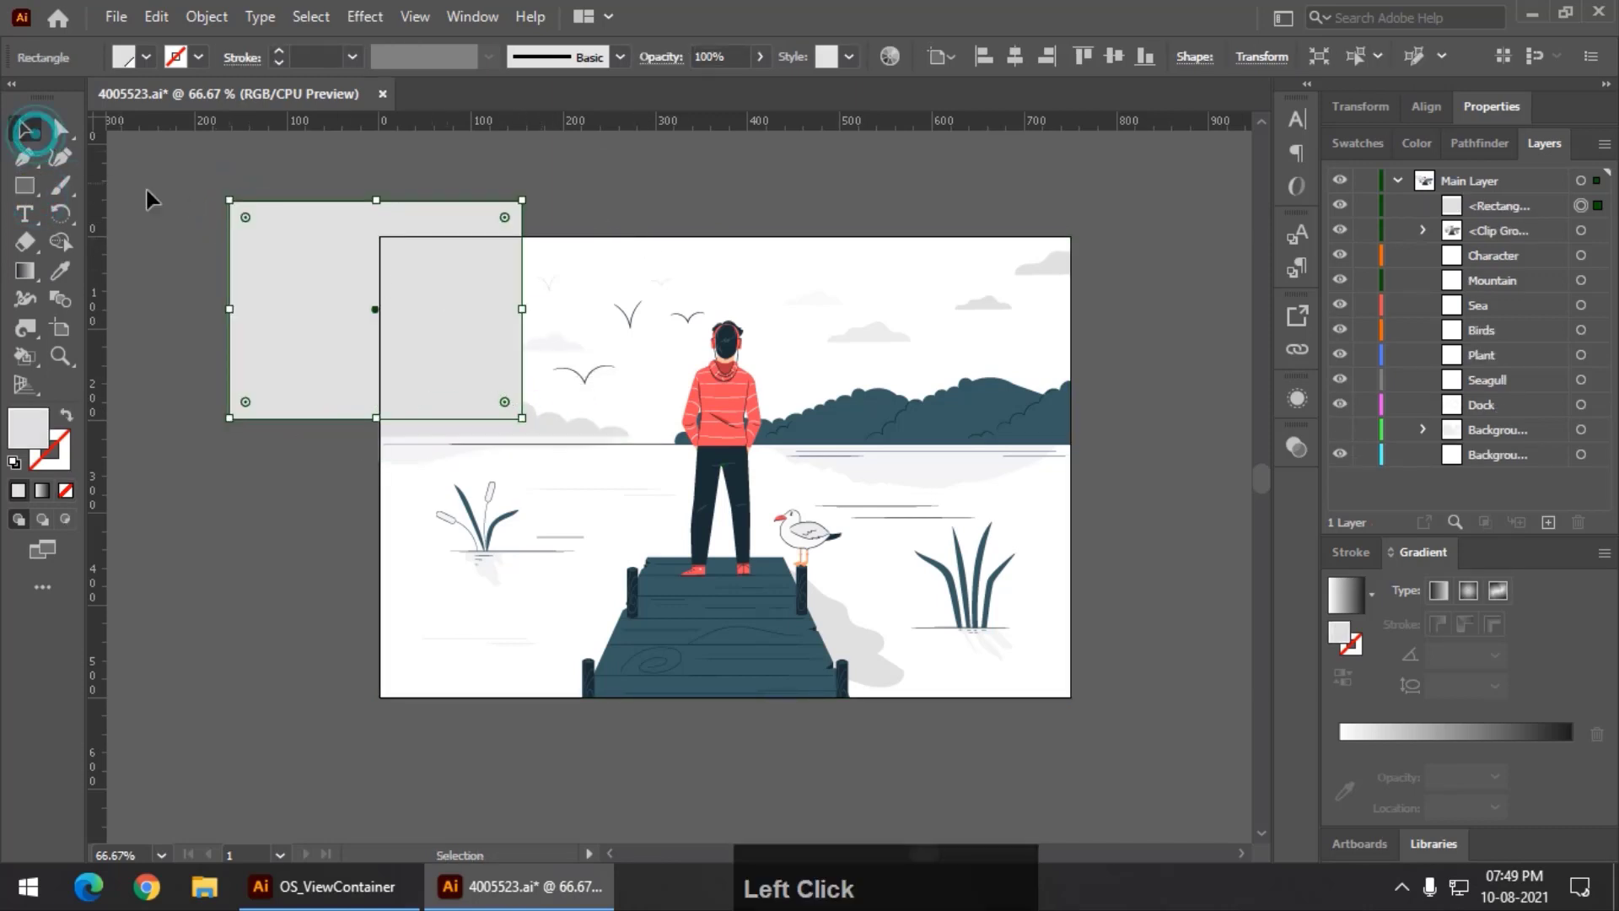
click(281, 258)
key(Delete)
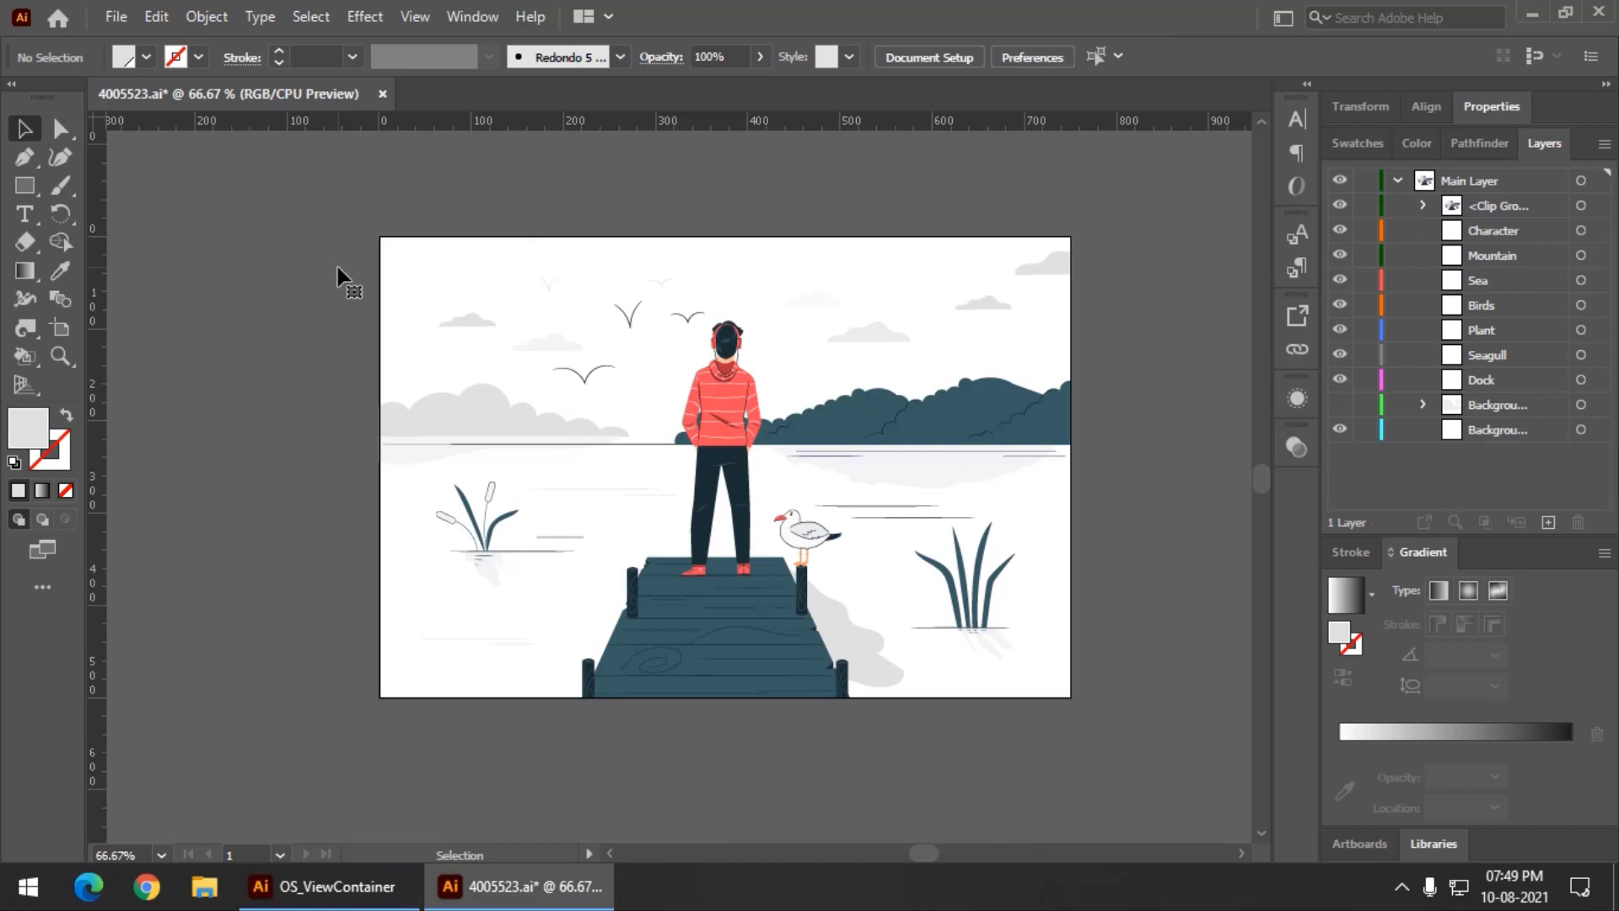
key(ctrl+z)
Step: Undo the stray small rectangle and the accidental move of the grey rectangle
key(ctrl+z)
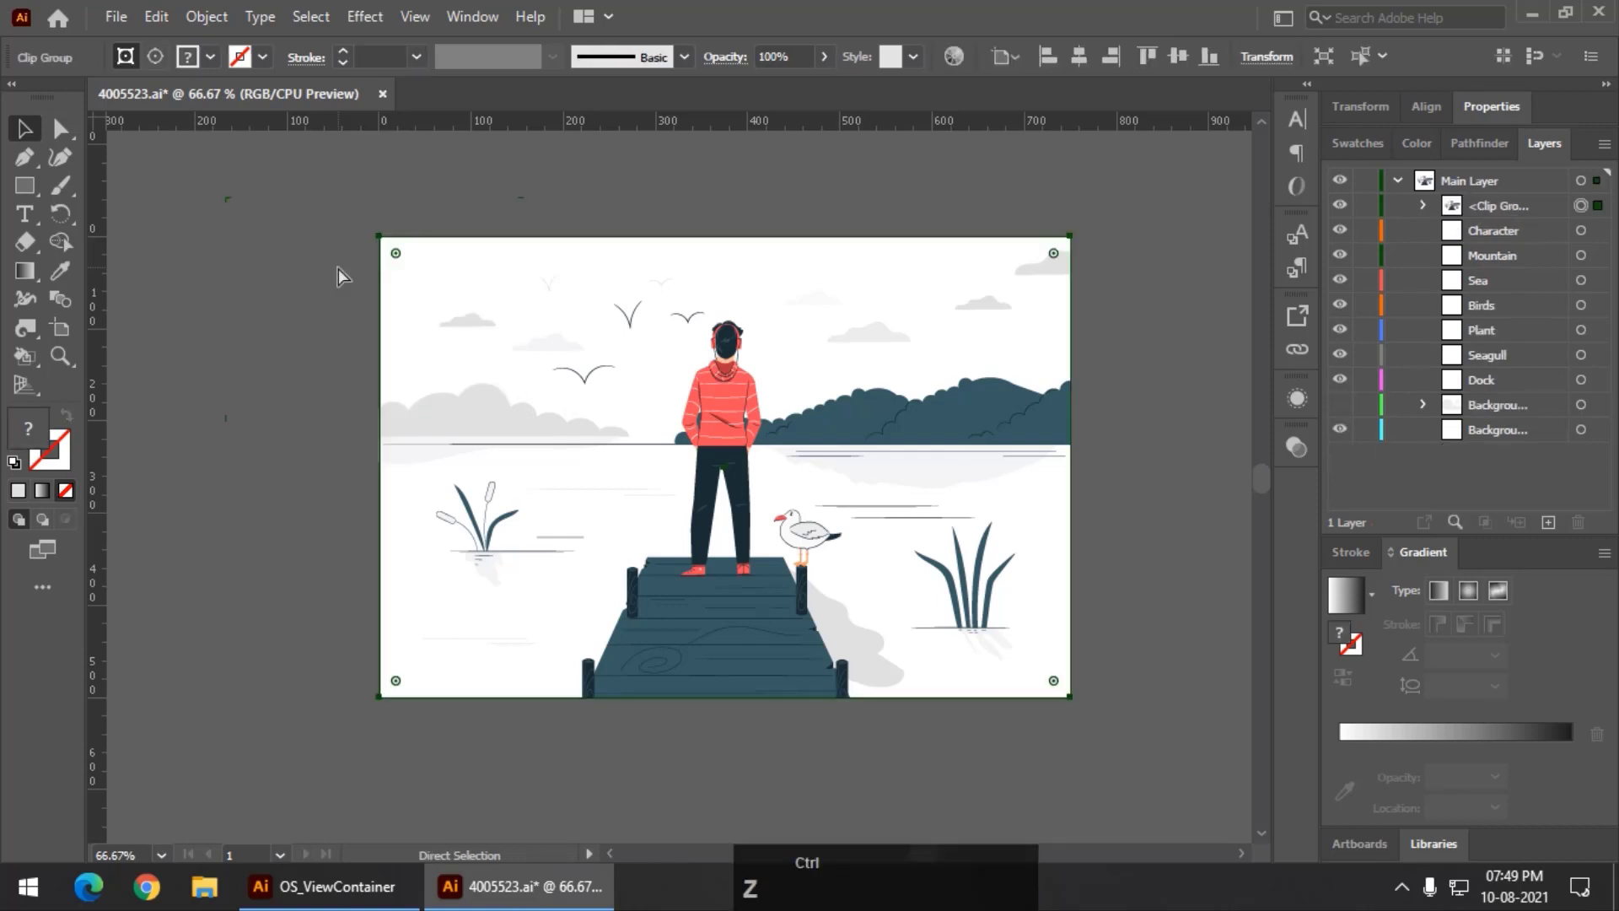
key(ctrl+z)
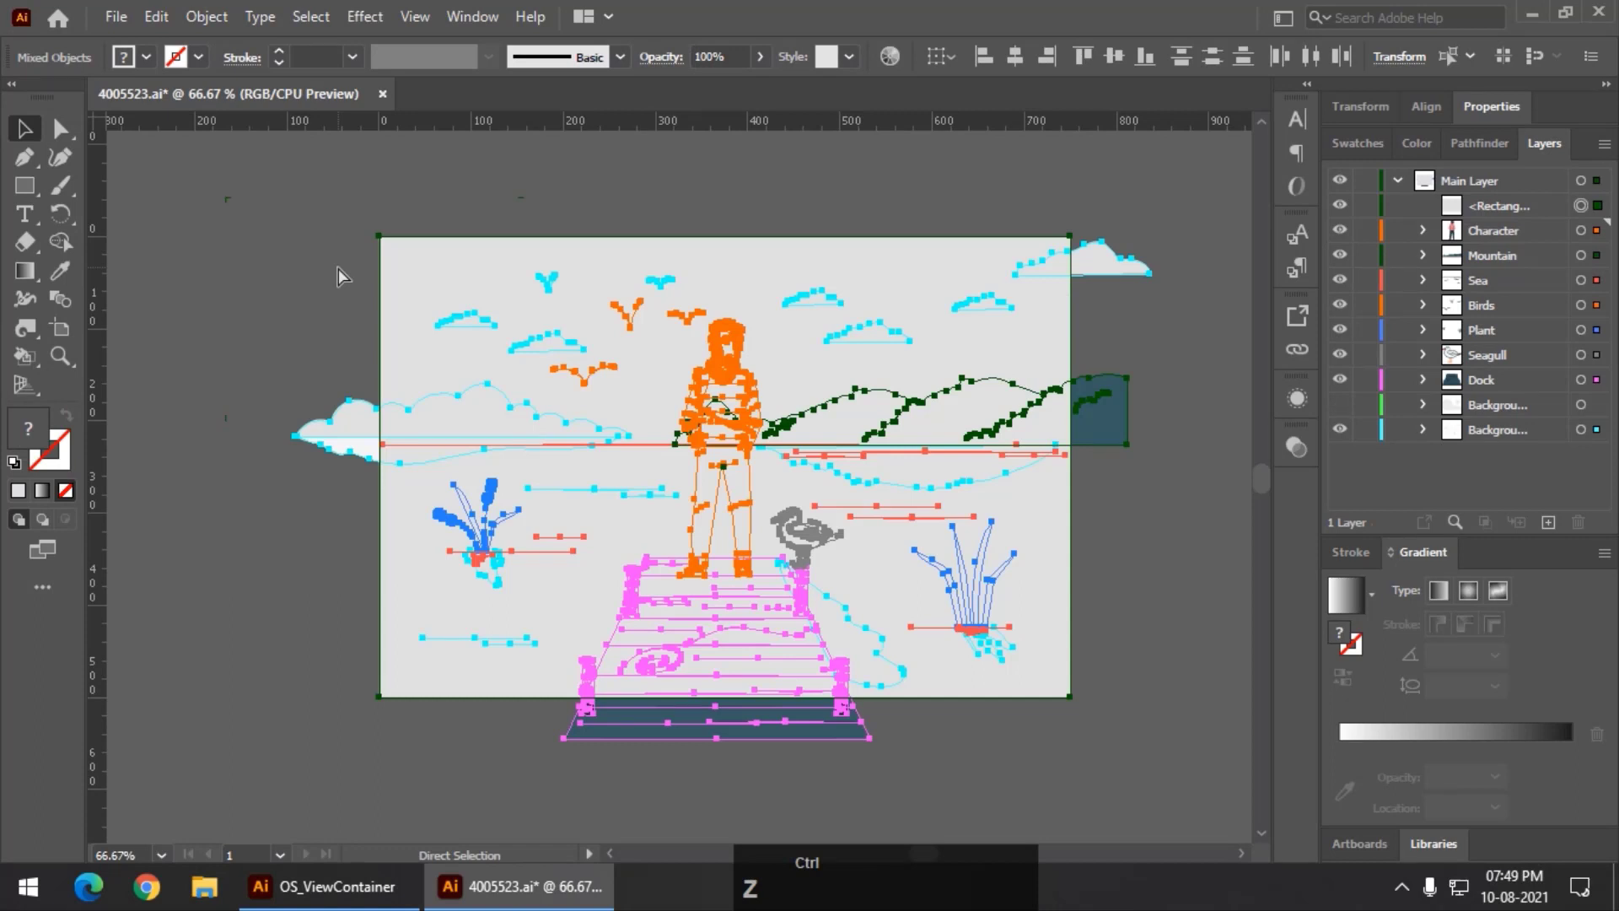
key(ctrl+z)
click(277, 192)
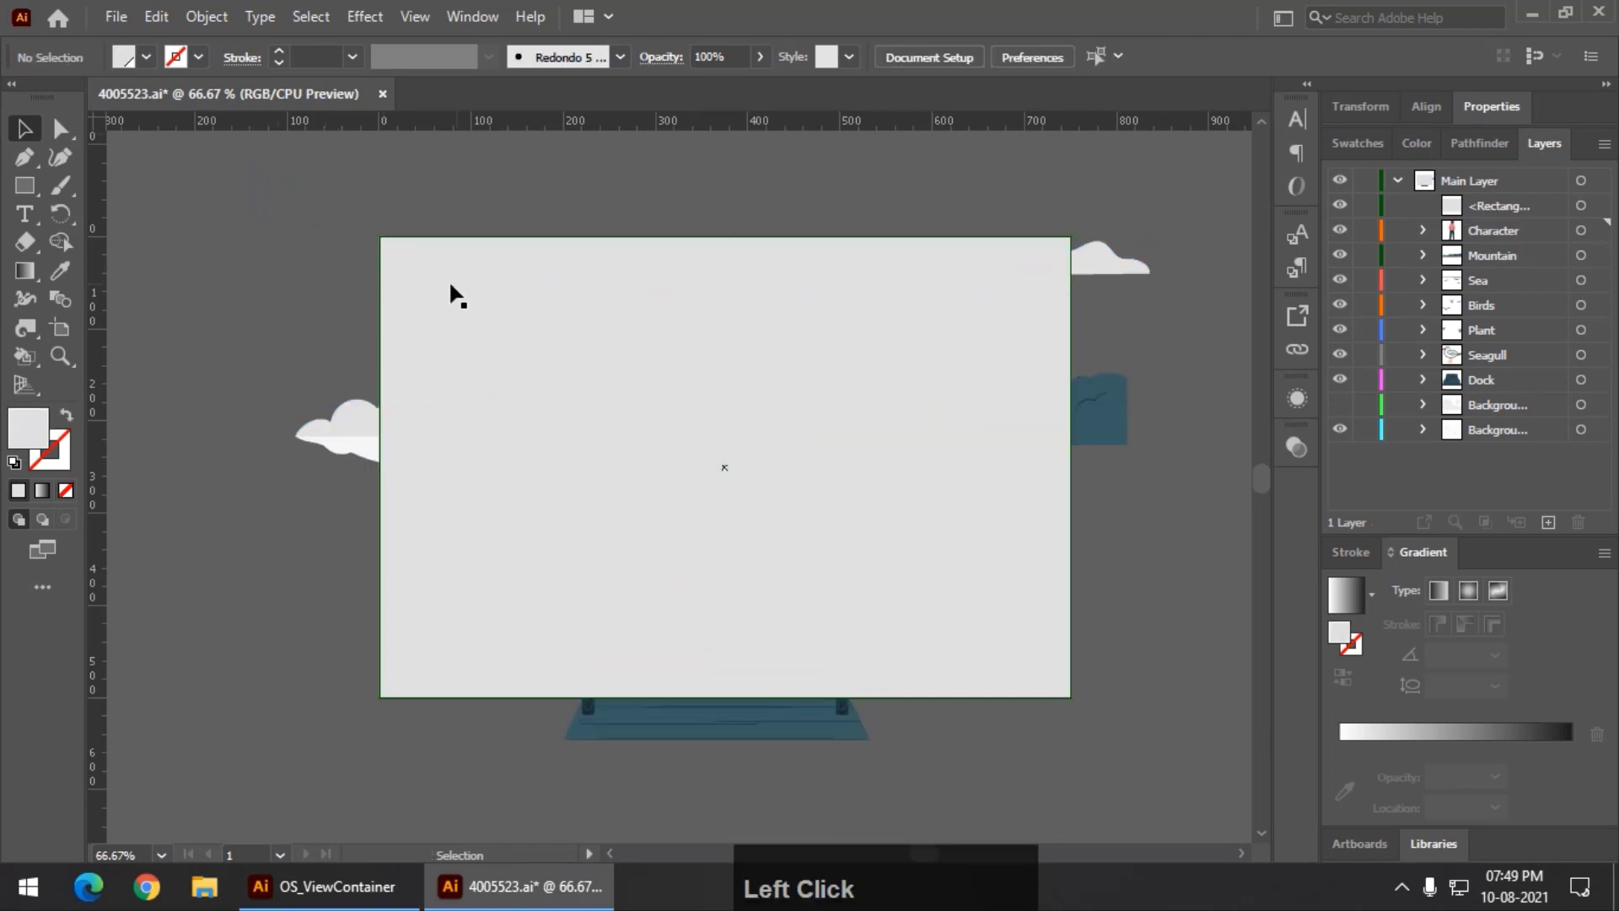
drag(448, 285, 524, 413)
key(ctrl+z)
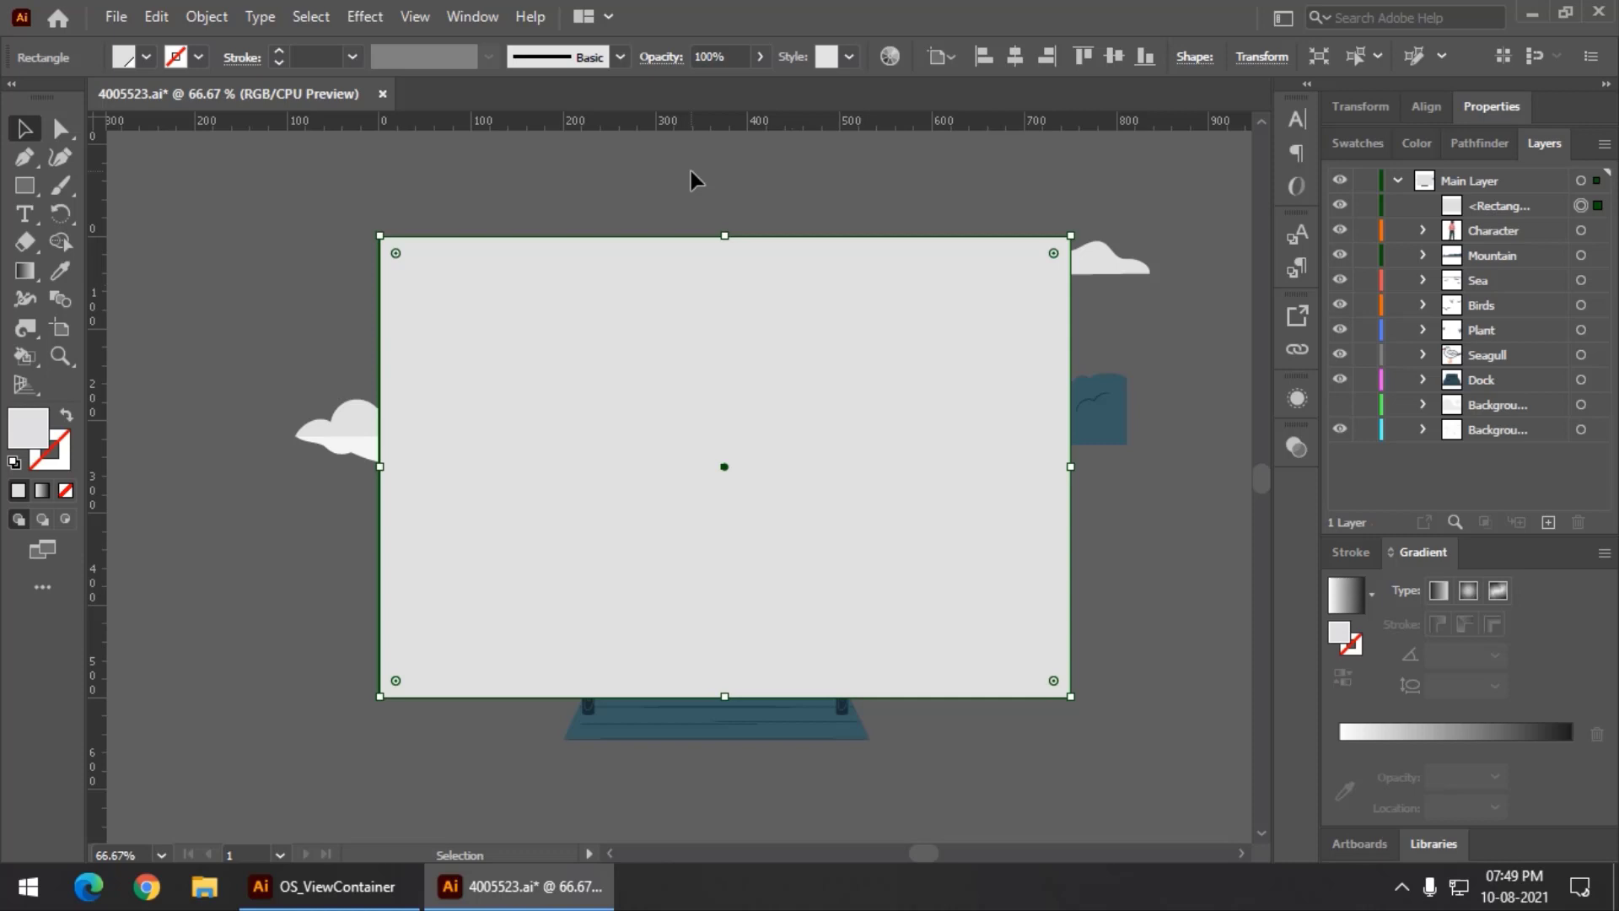
Step: Turn Main Layer into a layer clipping mask via the Layers flyout's Make Clipping Mask
click(1499, 183)
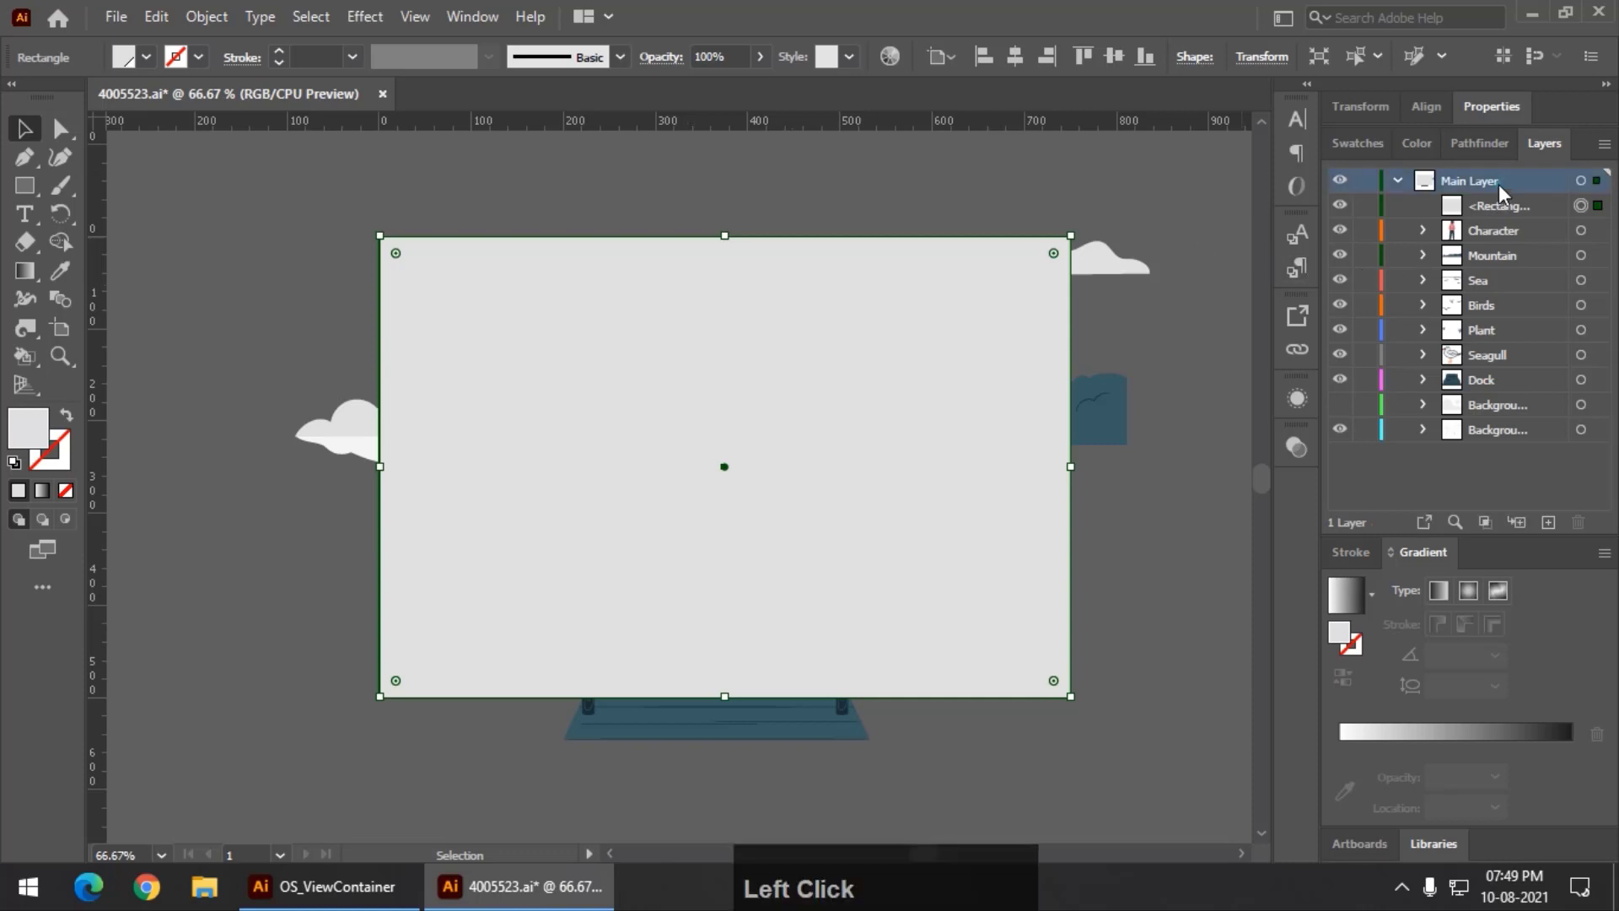
click(1603, 147)
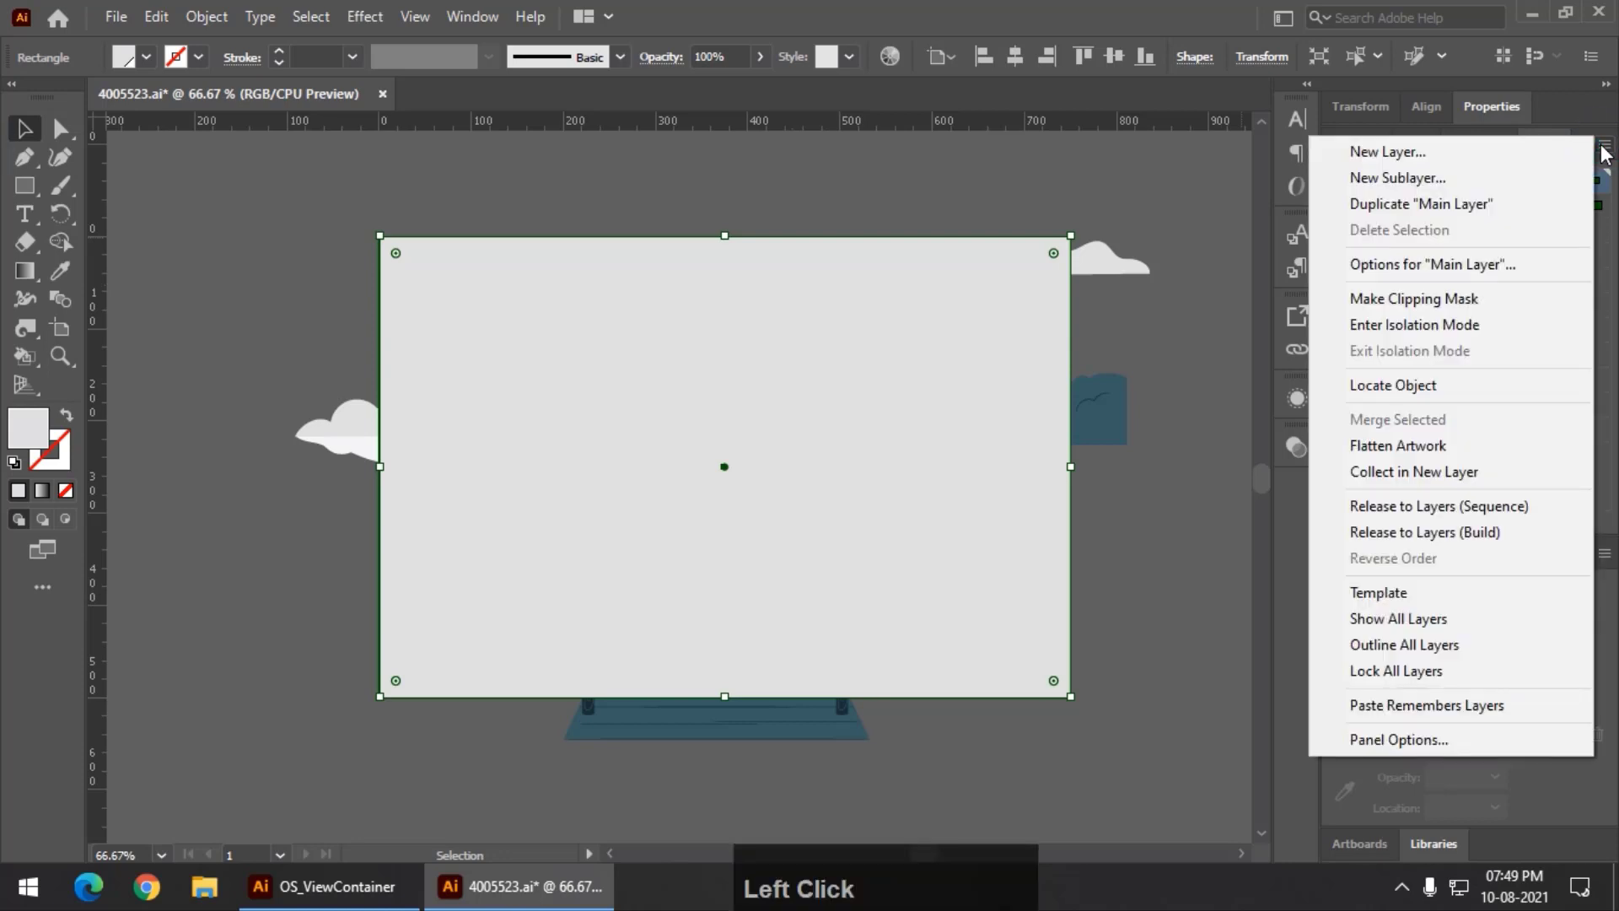
click(1500, 298)
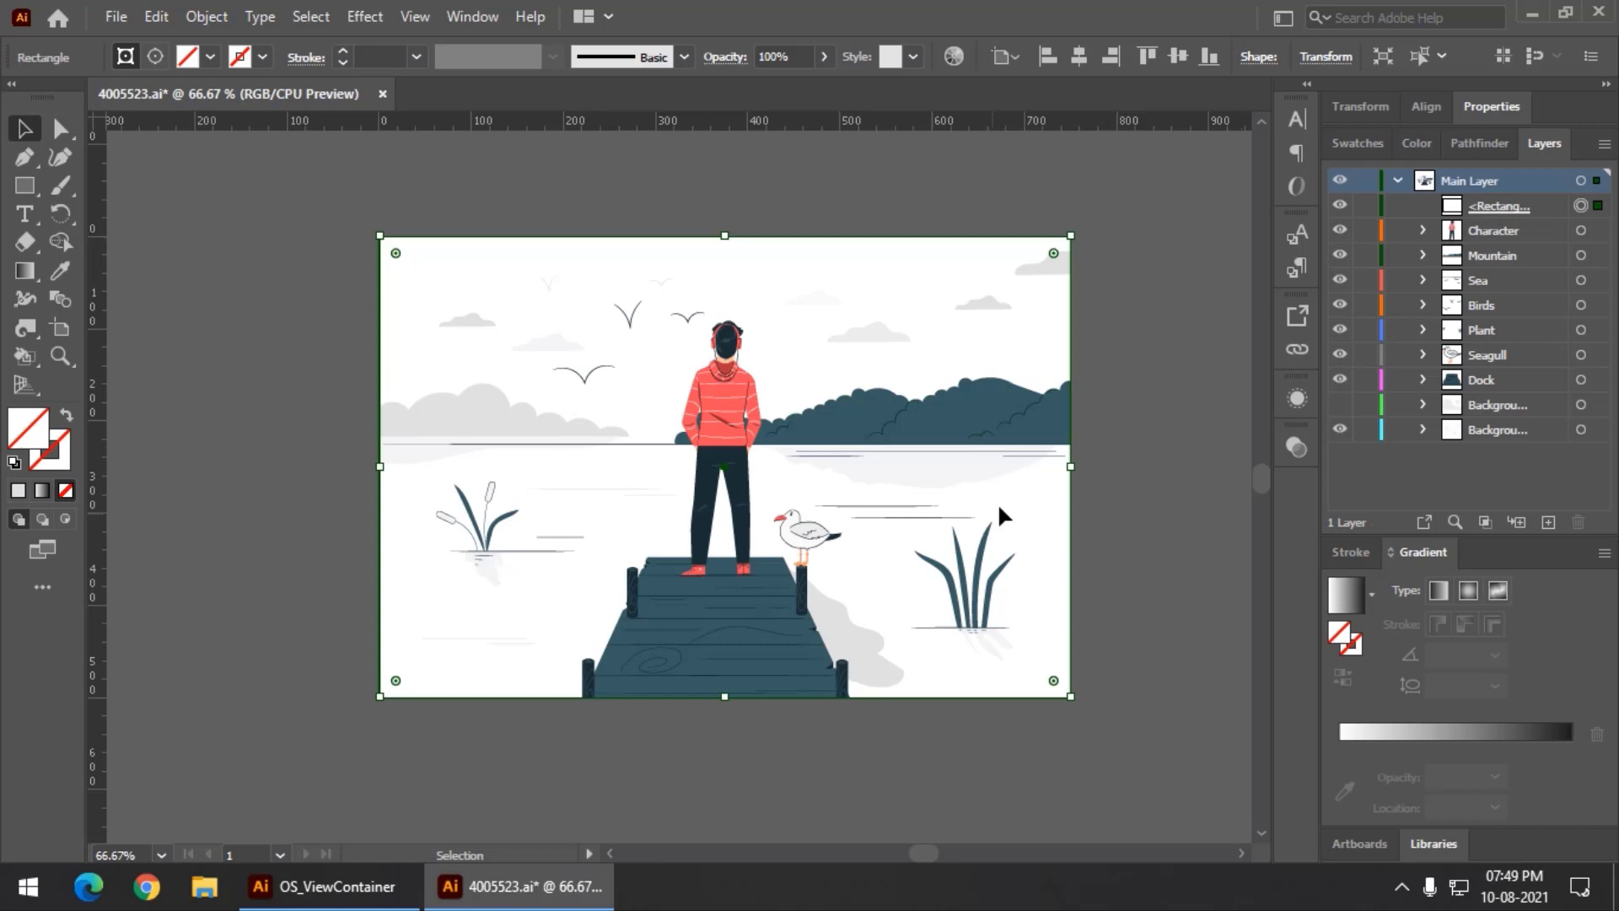
Step: Draw a square over the artboard's top-left corner and fill it red from Swatches
click(27, 186)
mouse_move(328, 206)
mouse_down()
mouse_move(408, 318)
mouse_move(469, 347)
mouse_up()
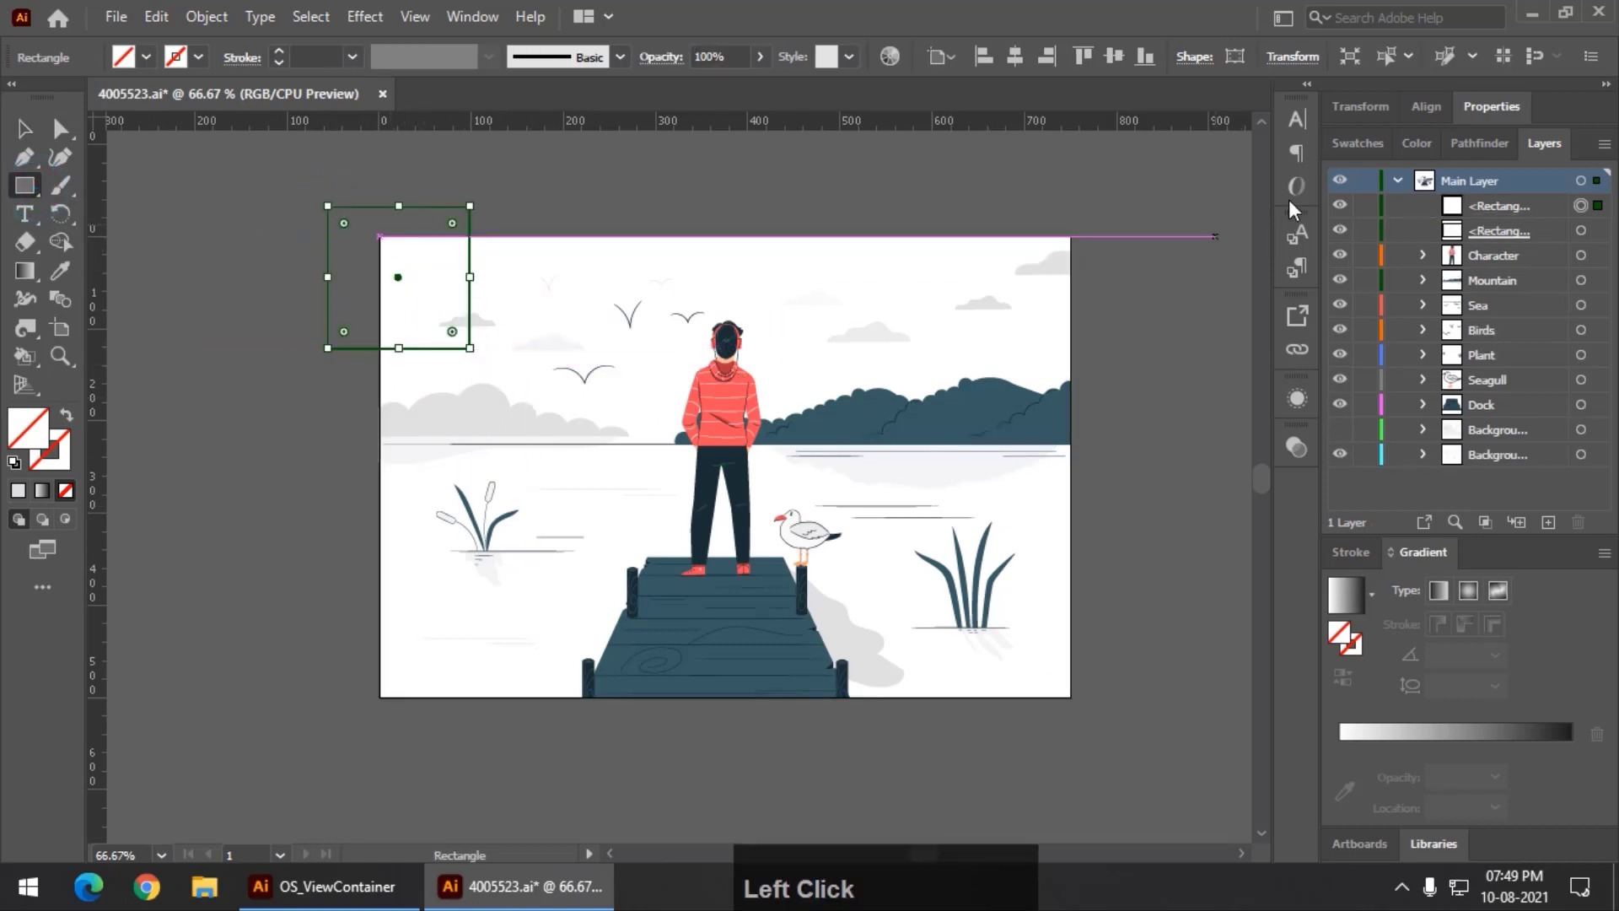
click(1357, 143)
click(1370, 219)
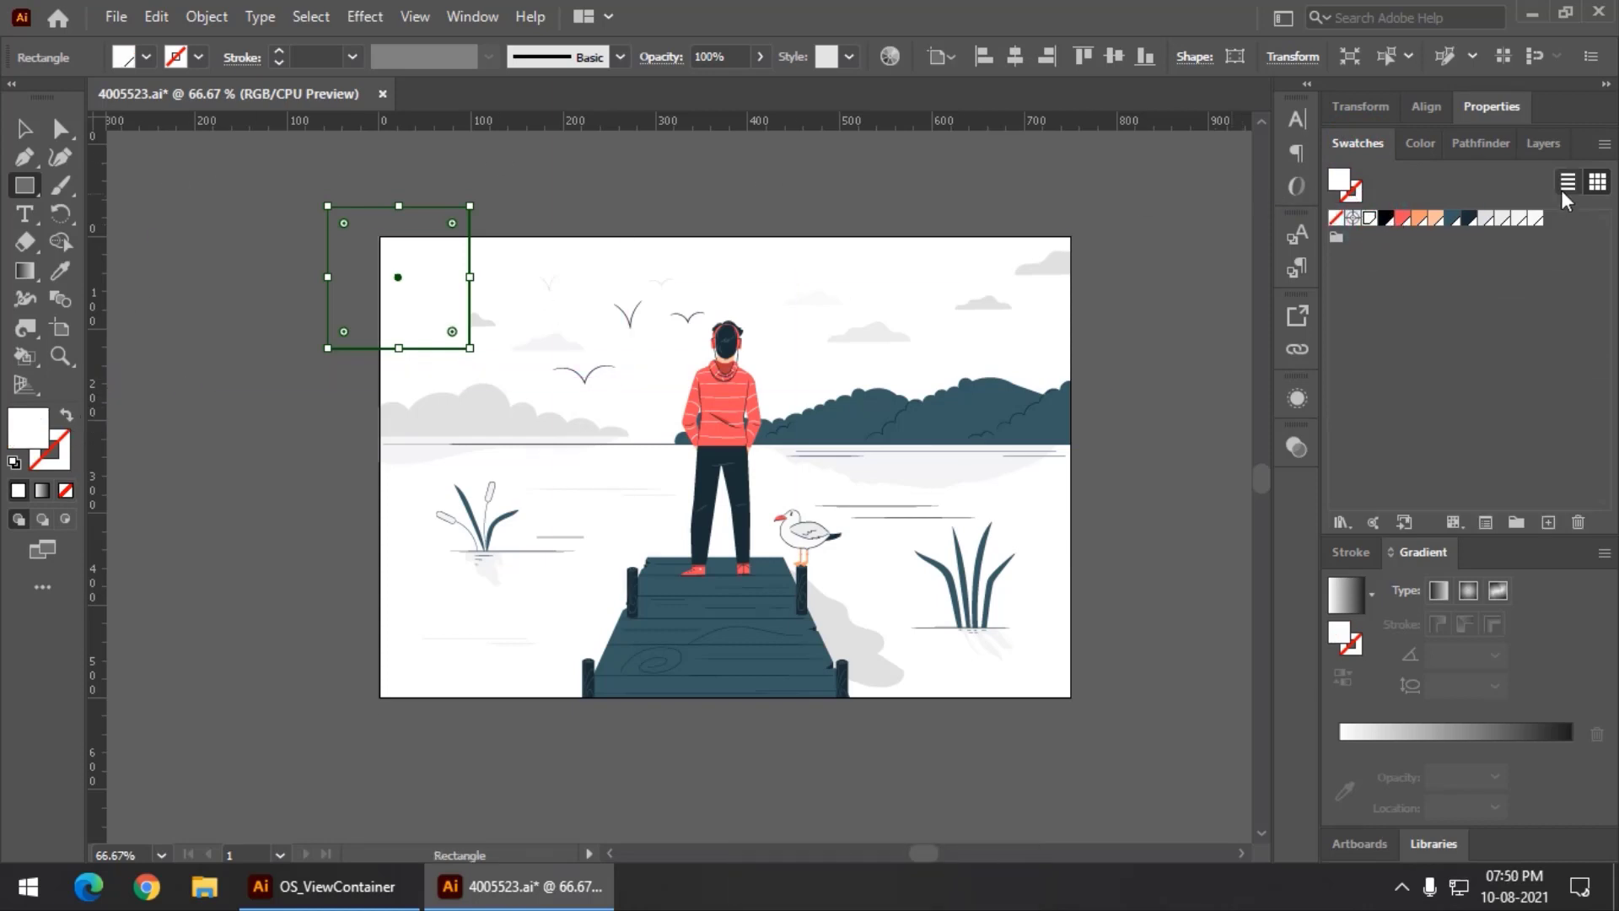
click(24, 128)
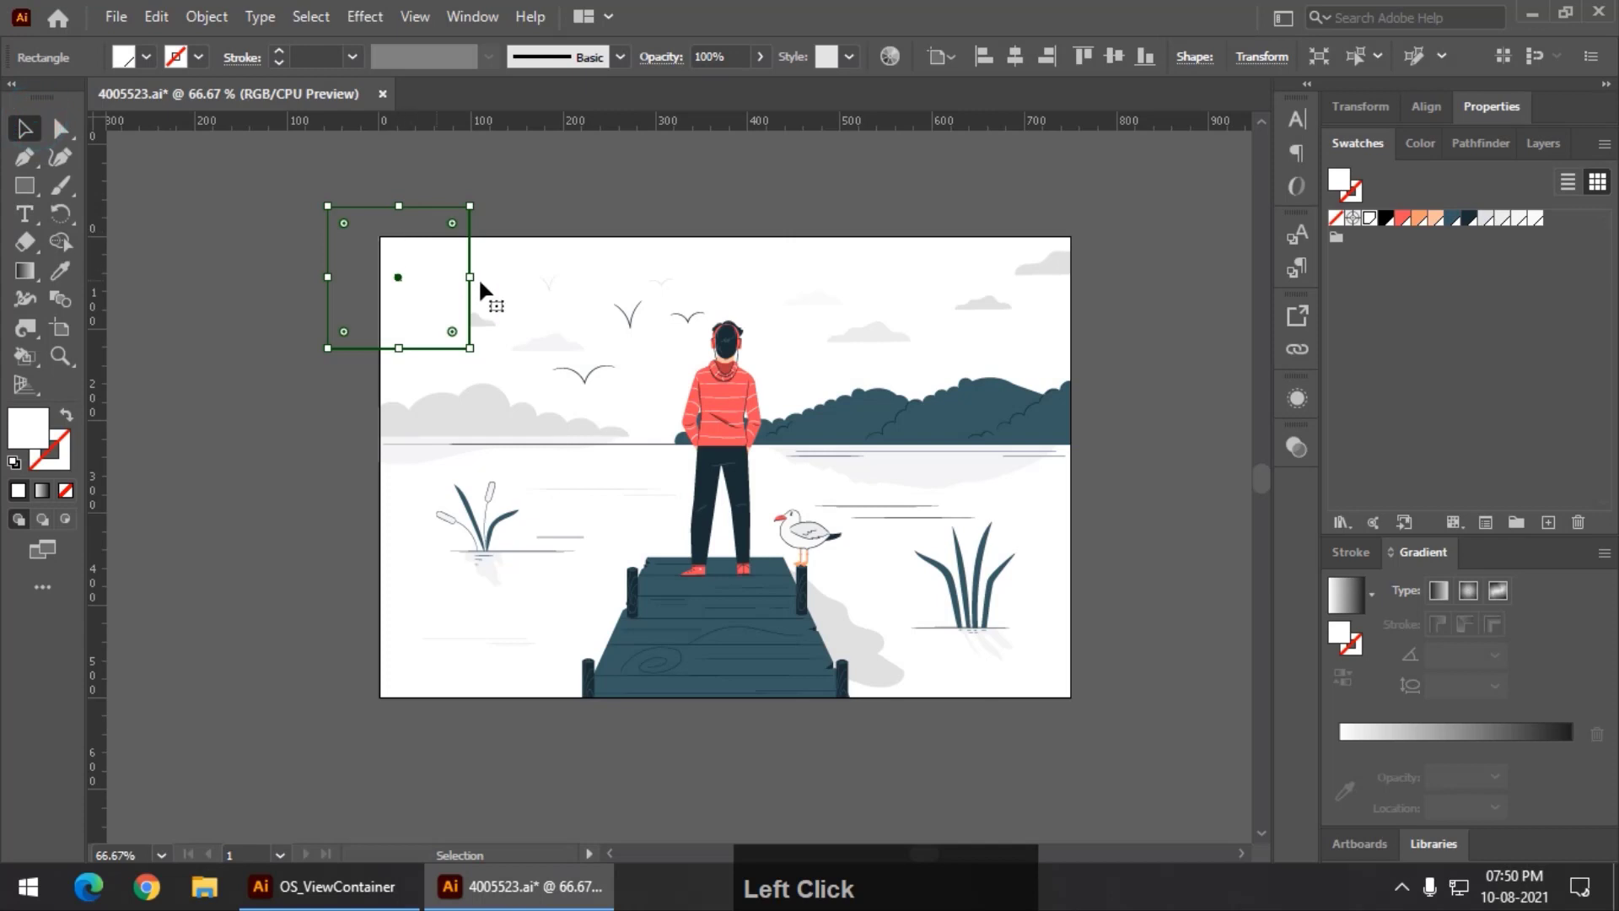
click(1402, 218)
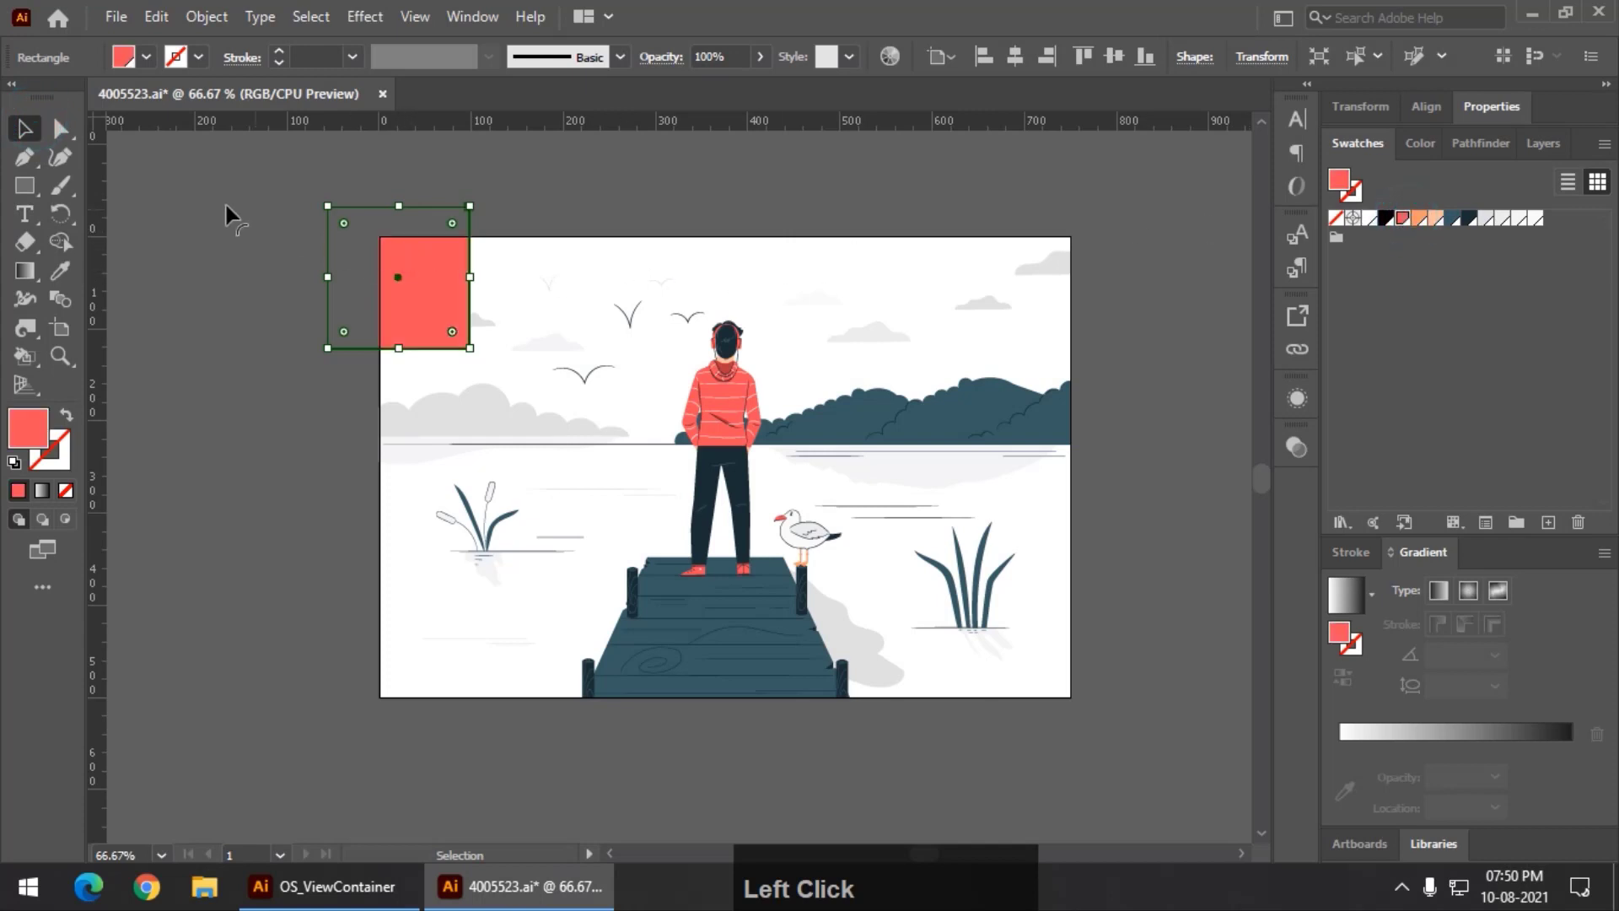
Step: Draw a circle with the Ellipse tool over the artboard's bottom-left corner
right_click(48, 198)
click(108, 217)
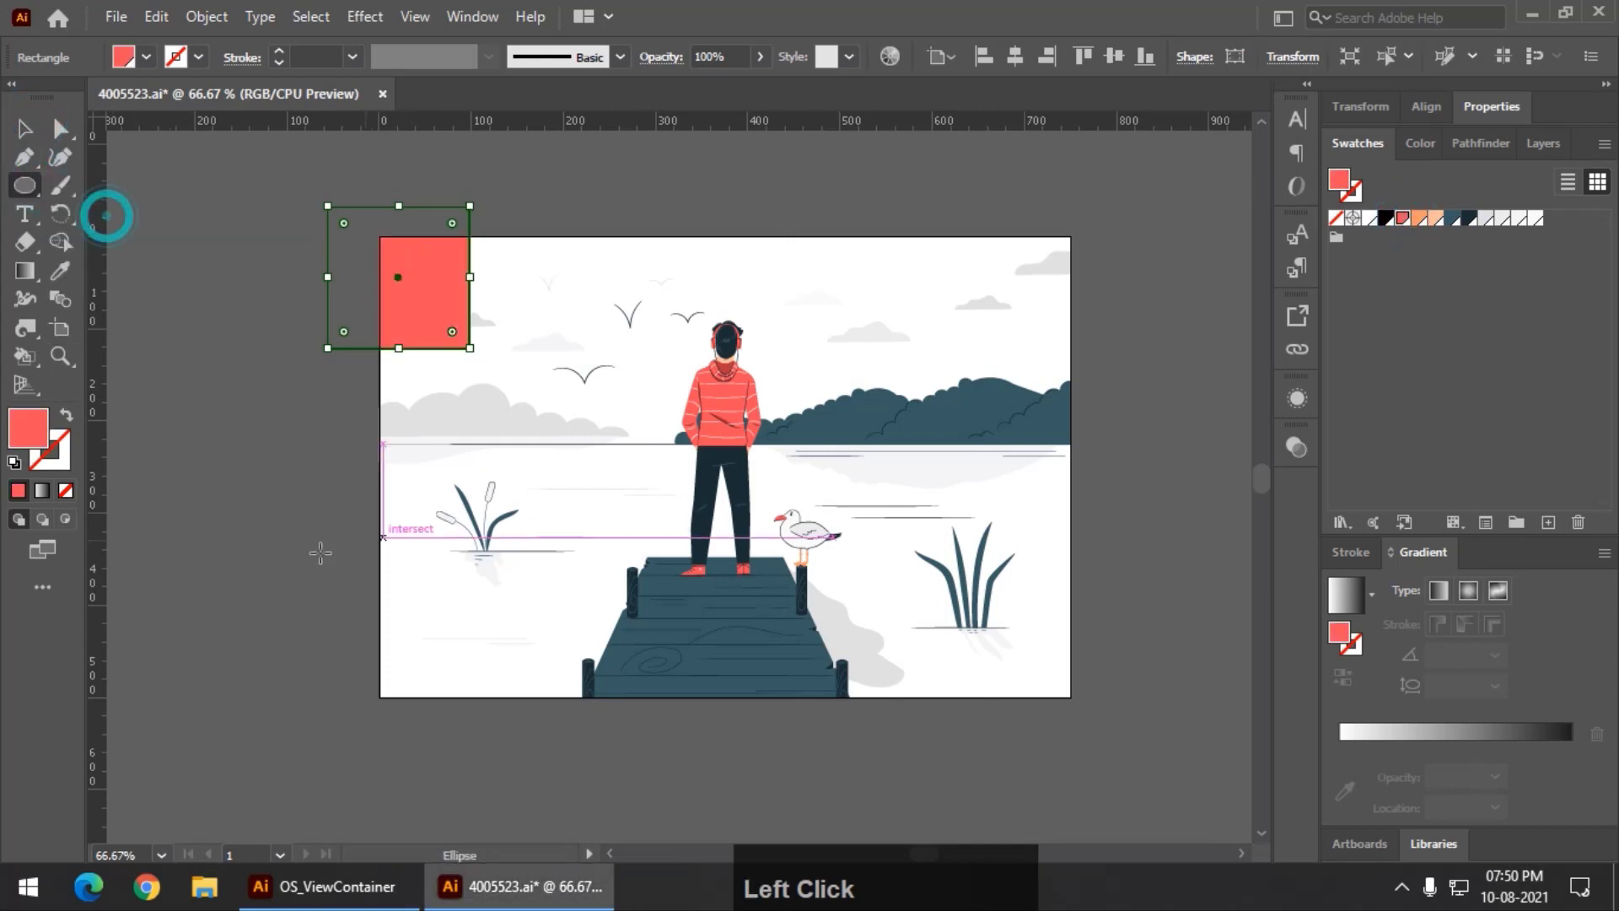
drag(253, 562, 497, 802)
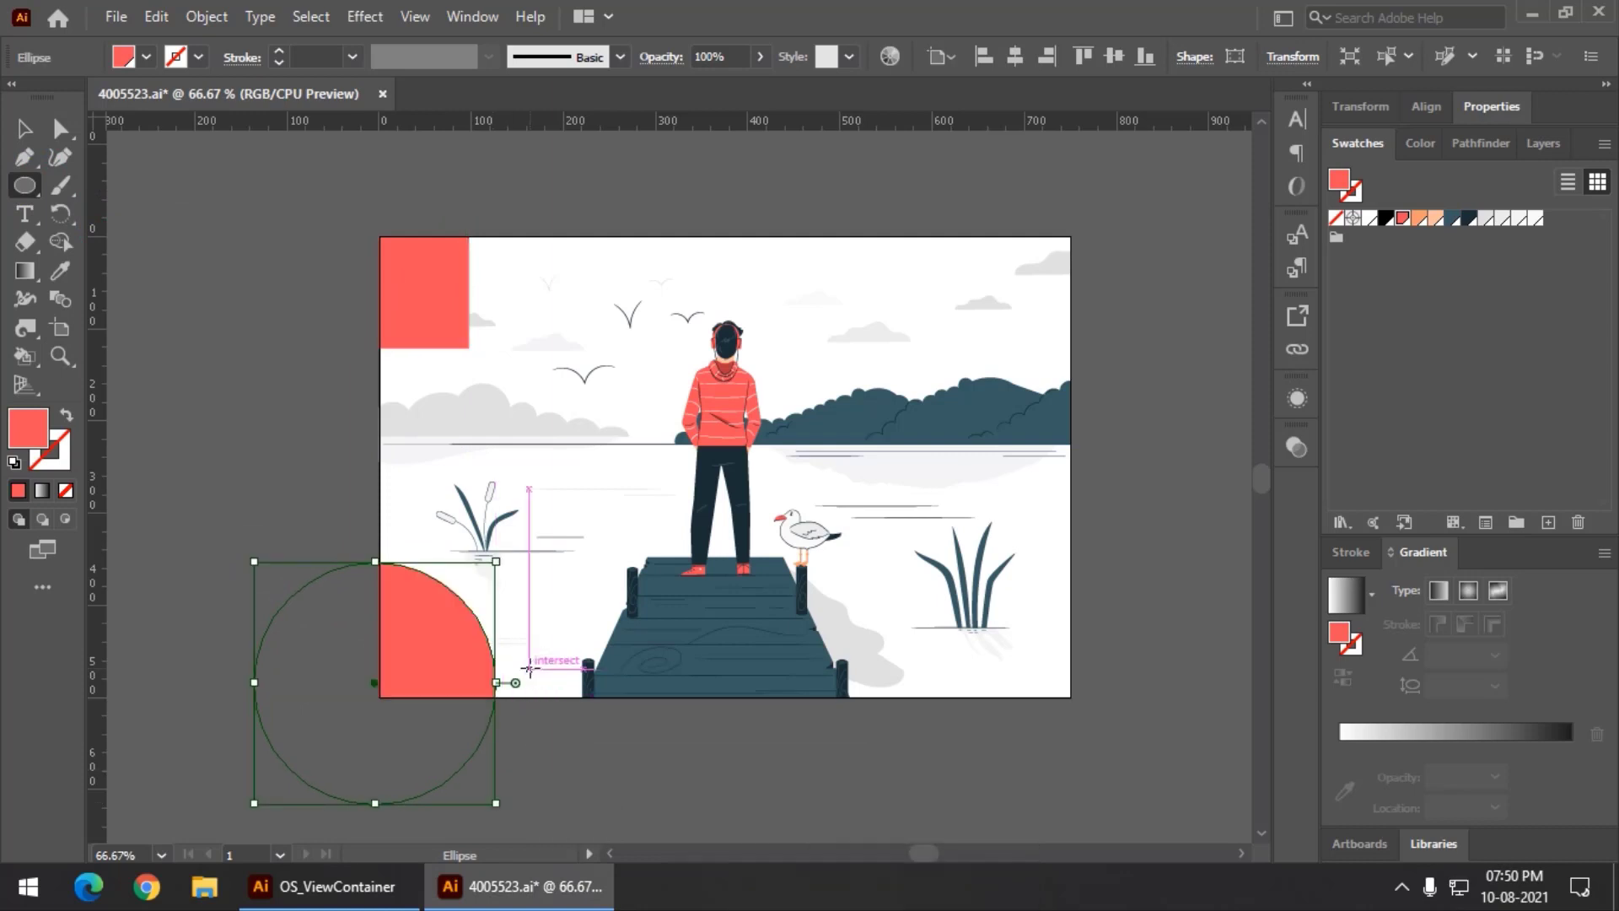
Step: Move the clipping rectangle below the Dock sublayer in Main Layer's stacking order
click(1542, 141)
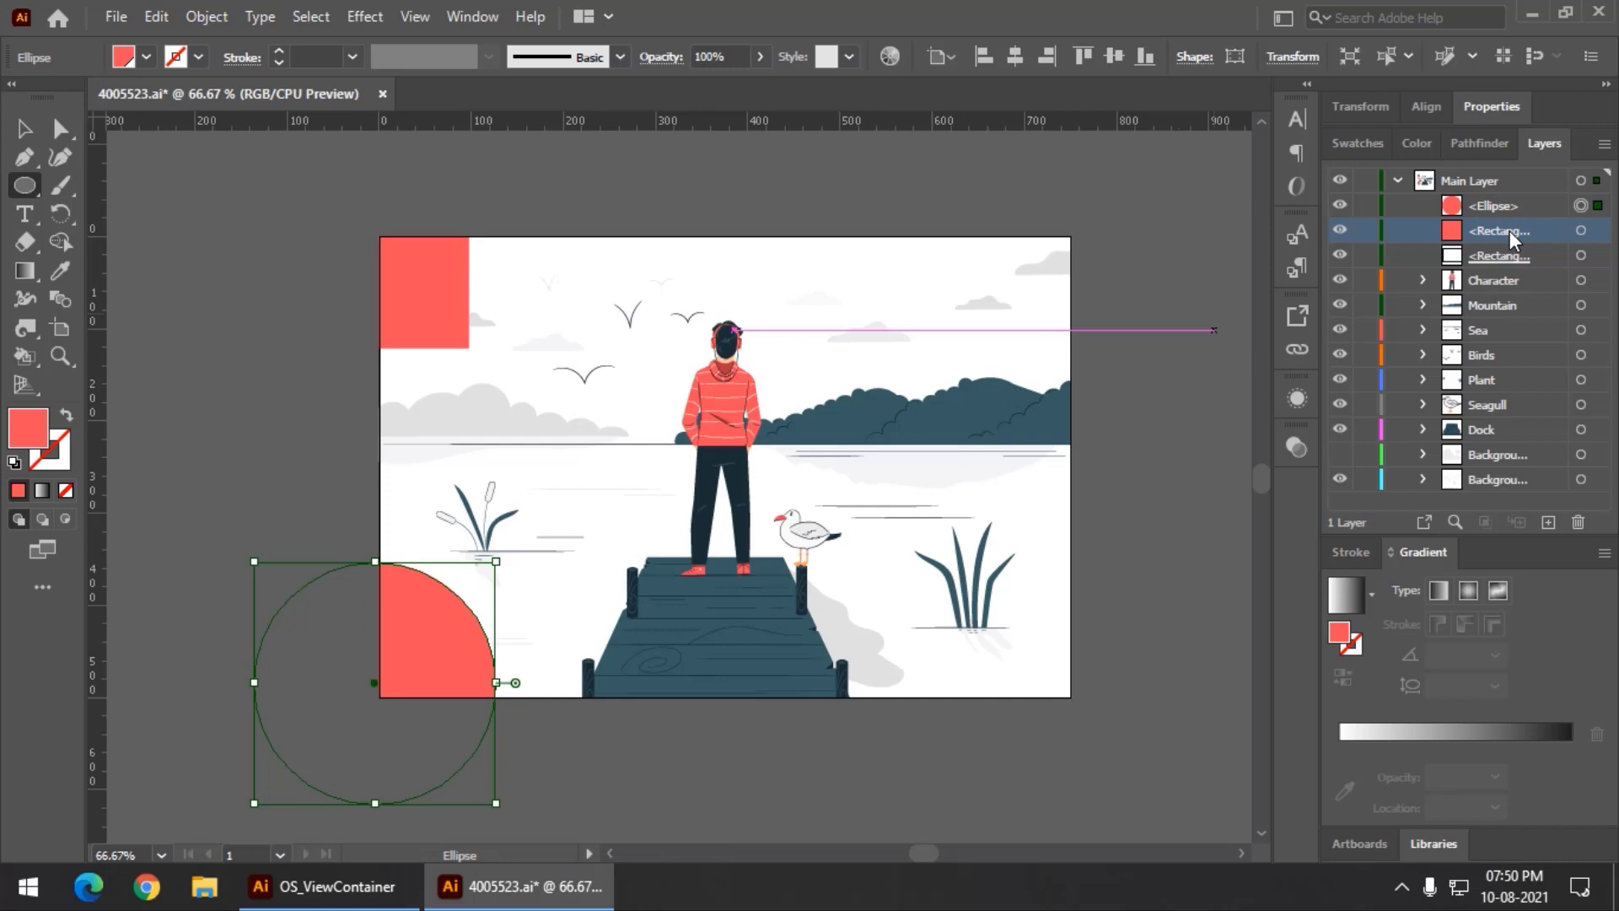
drag(1509, 230, 1508, 444)
click(1494, 249)
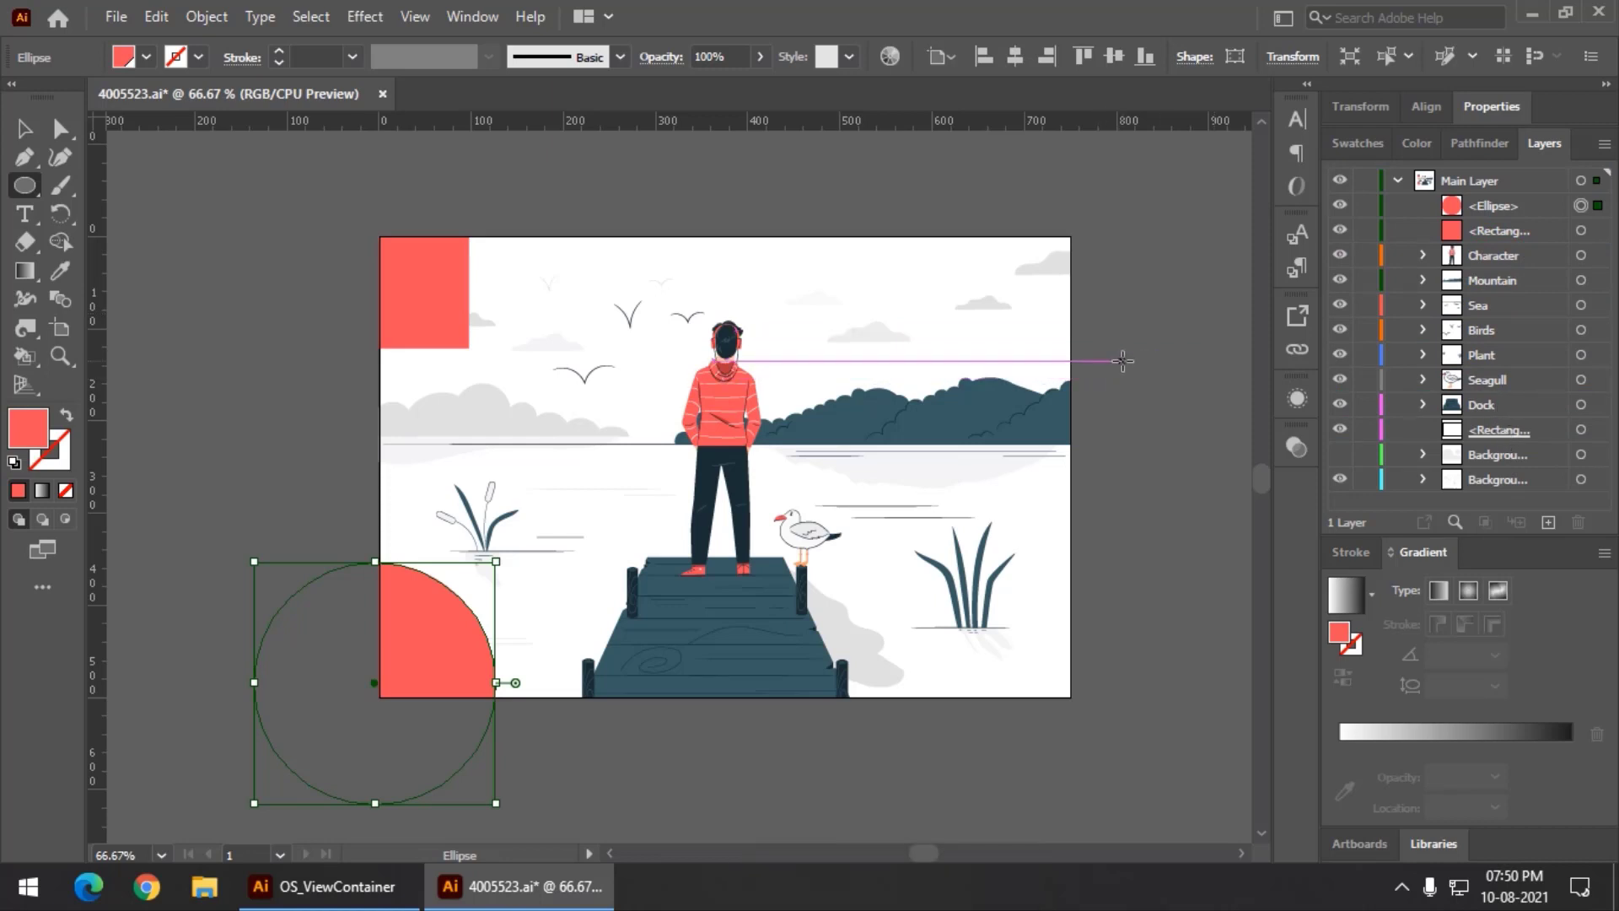
Step: Draw a red polygon at the top-right corner and drag the <Rectangle> row back to Main Layer's top
right_click(27, 189)
click(116, 241)
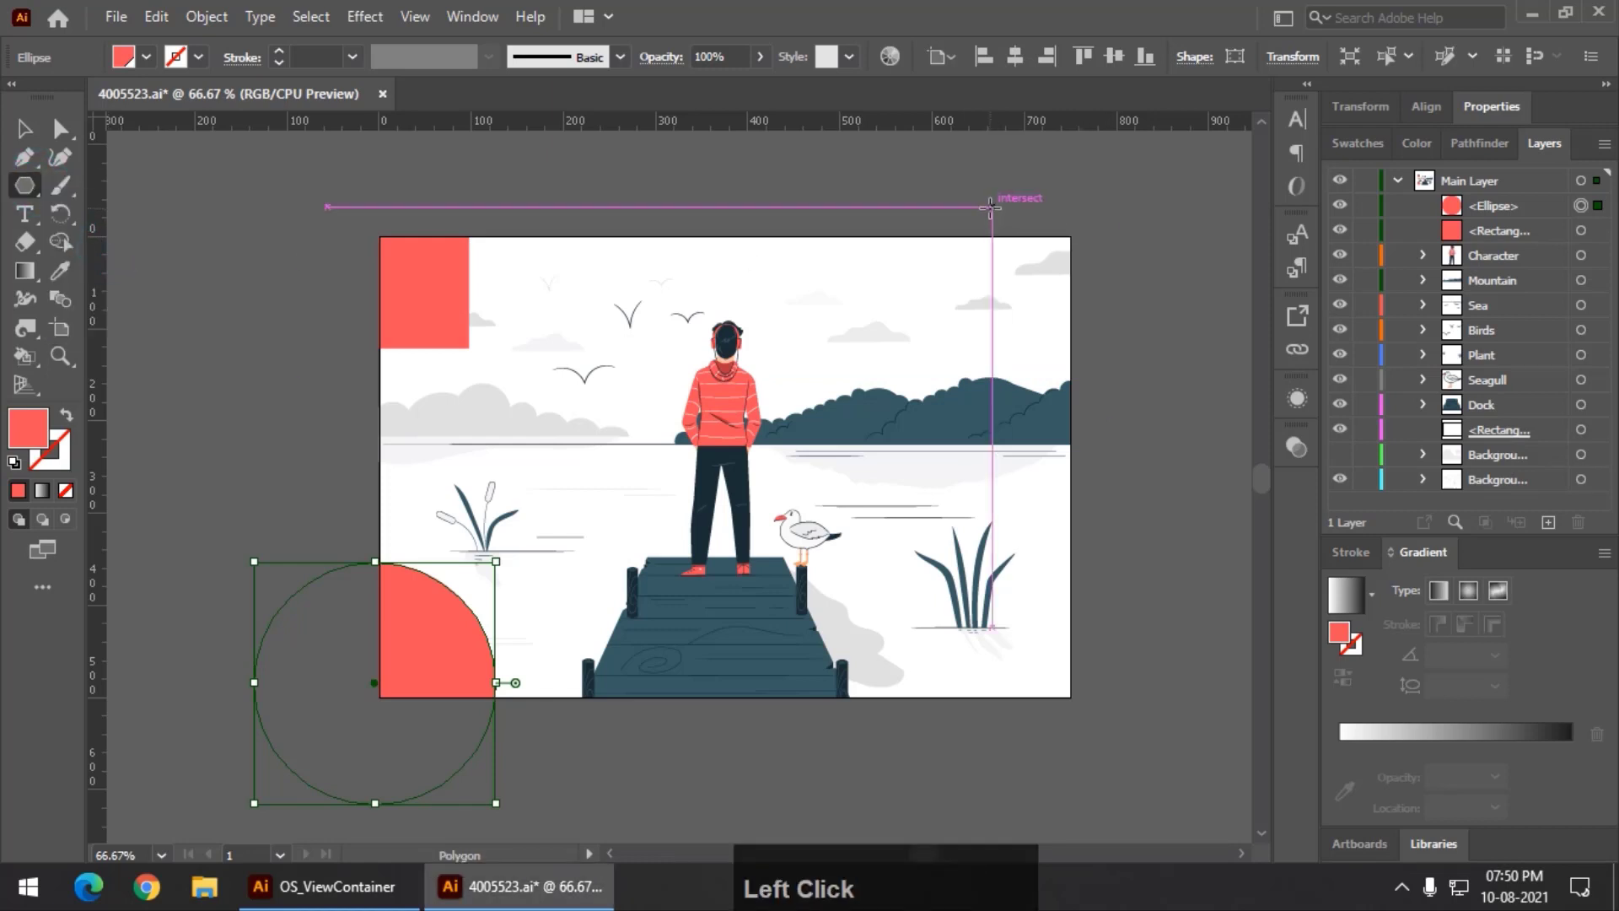
drag(991, 206, 1083, 320)
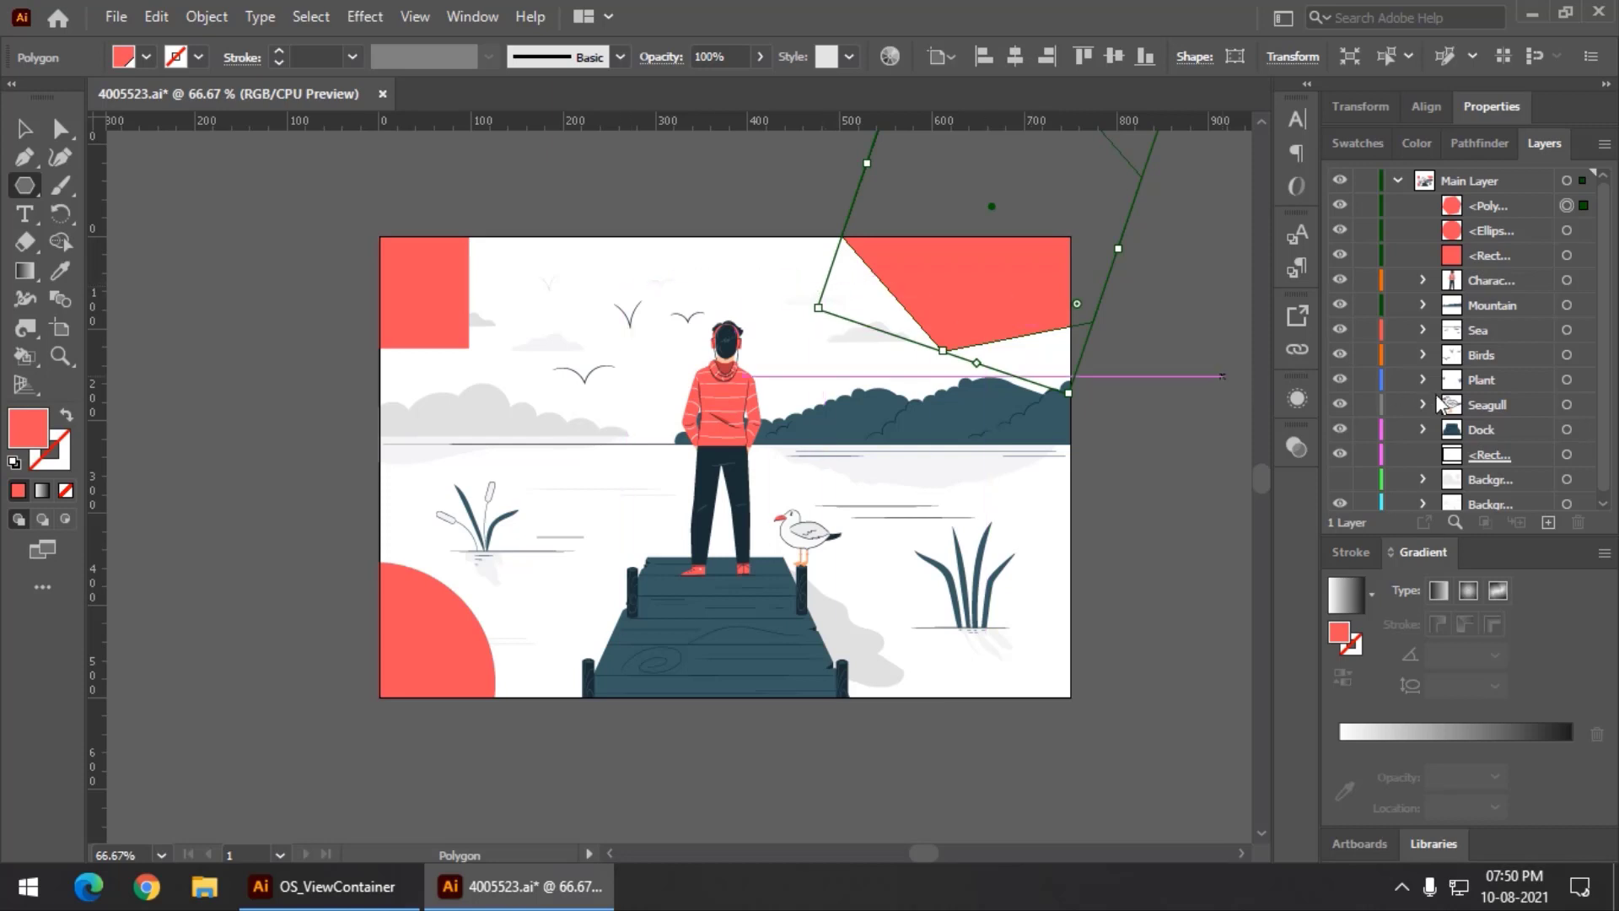
click(1488, 455)
drag(1488, 455, 1506, 195)
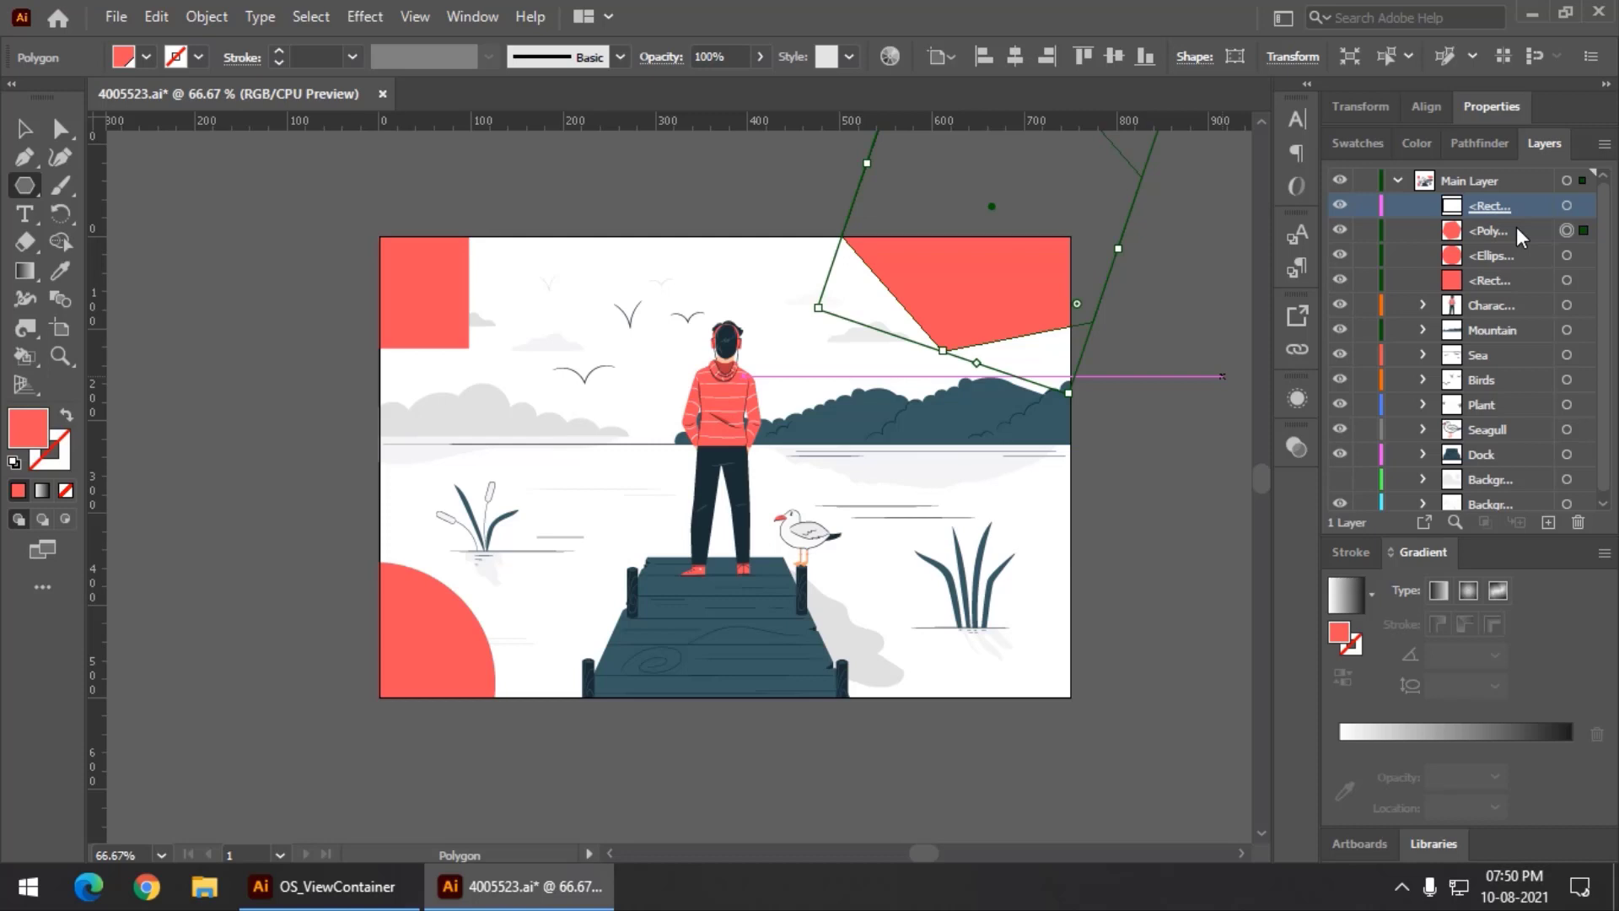
Step: Choose Release Clipping Mask for Main Layer from the Layers panel flyout menu
click(1605, 146)
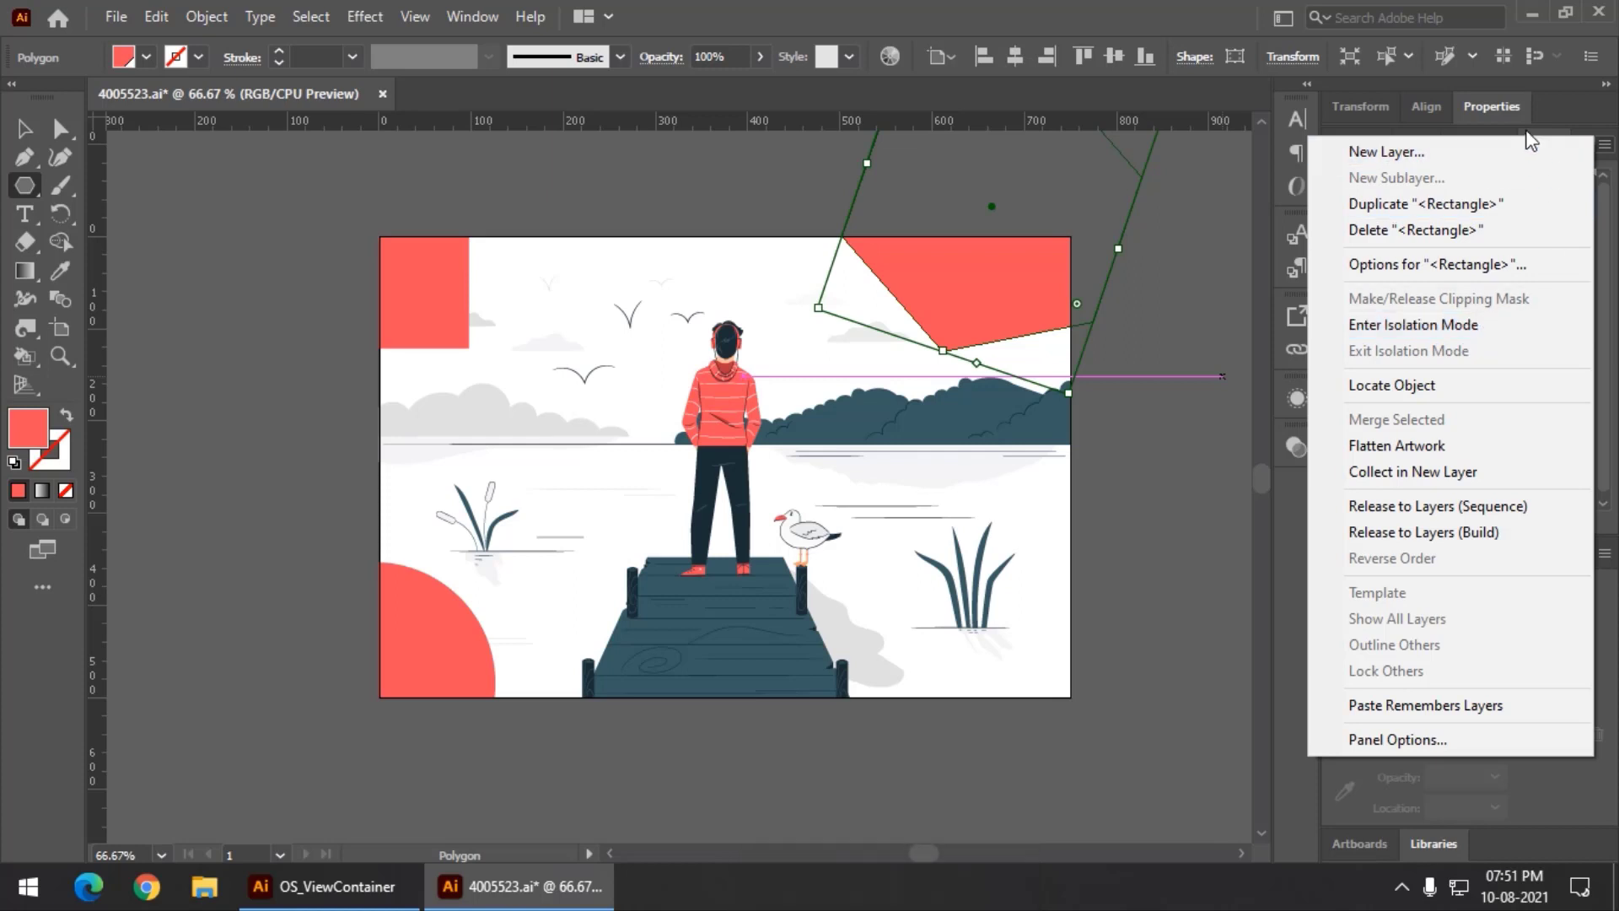
click(1418, 193)
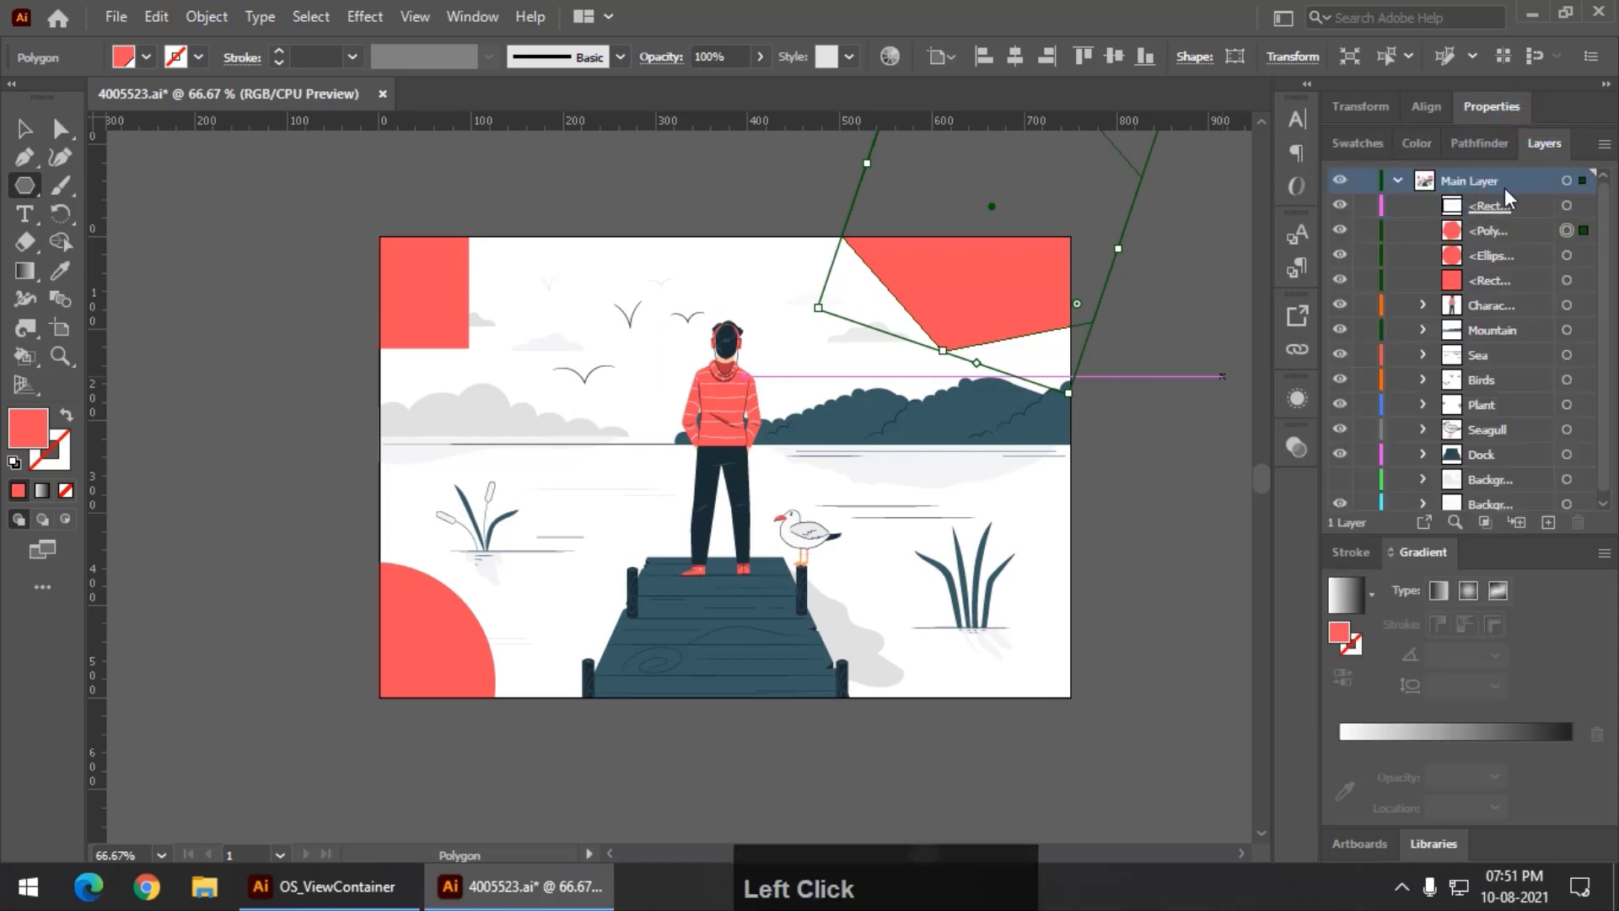
click(1604, 144)
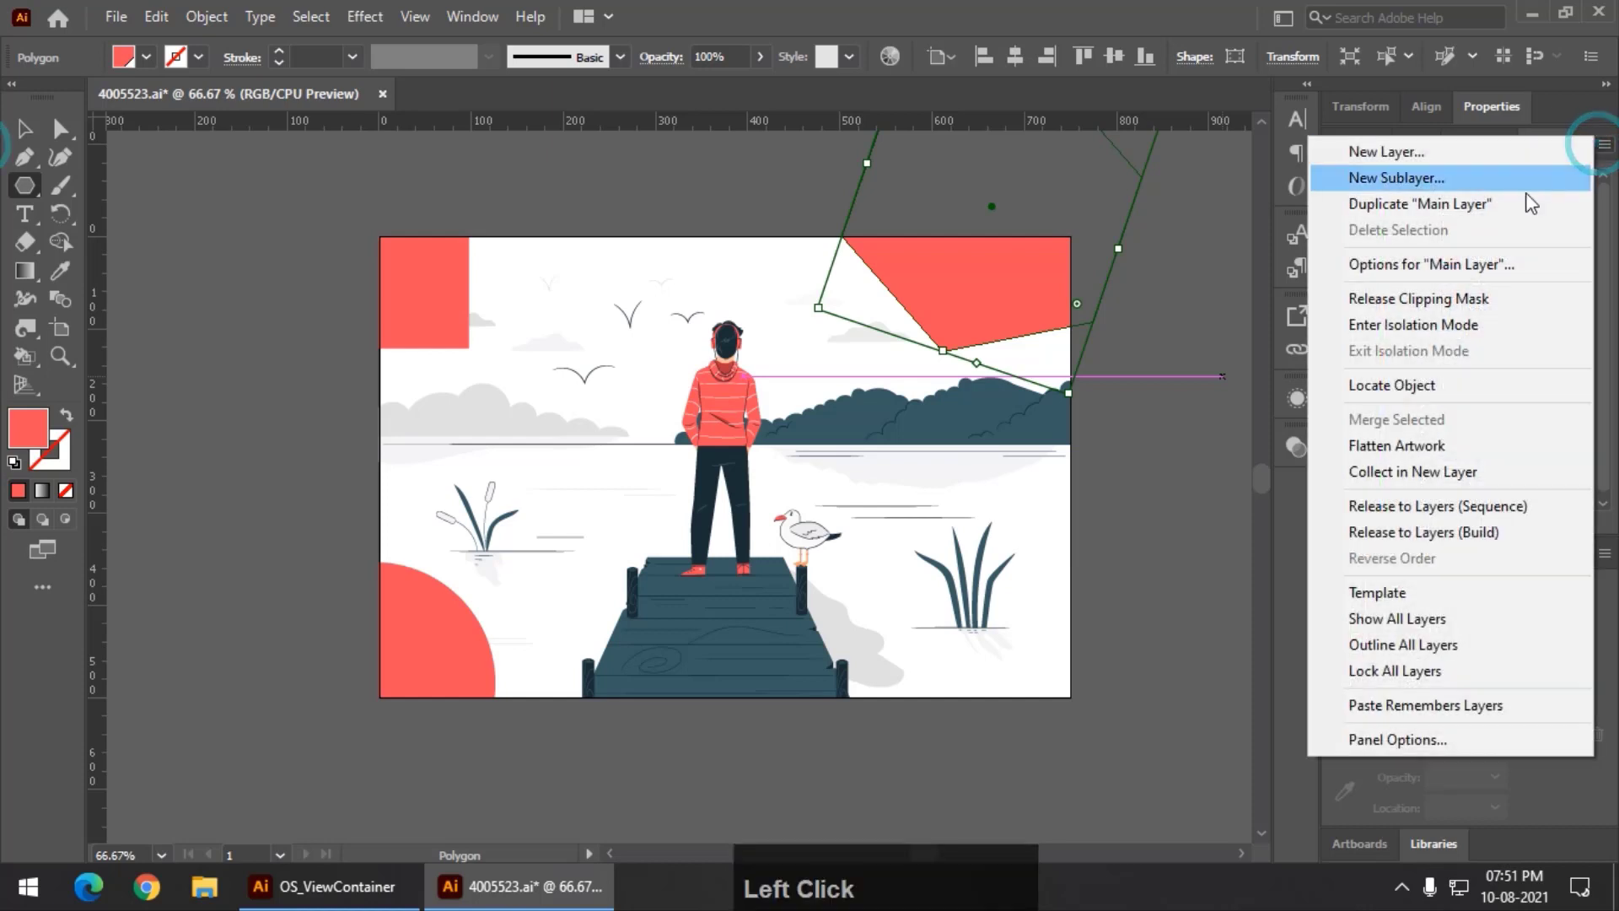
click(1461, 305)
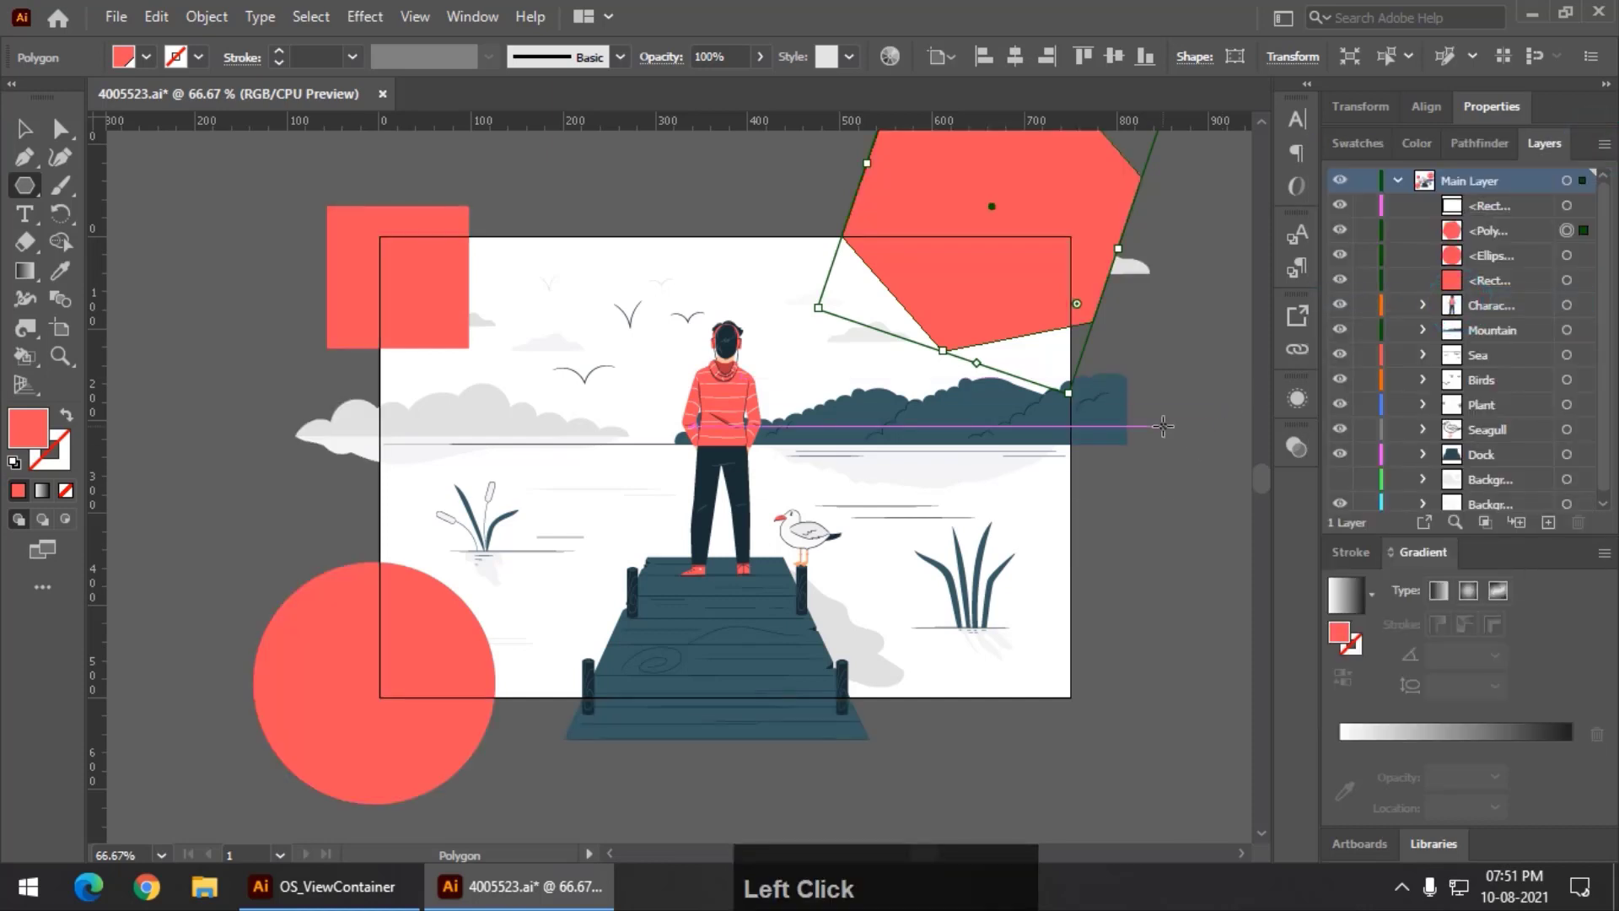